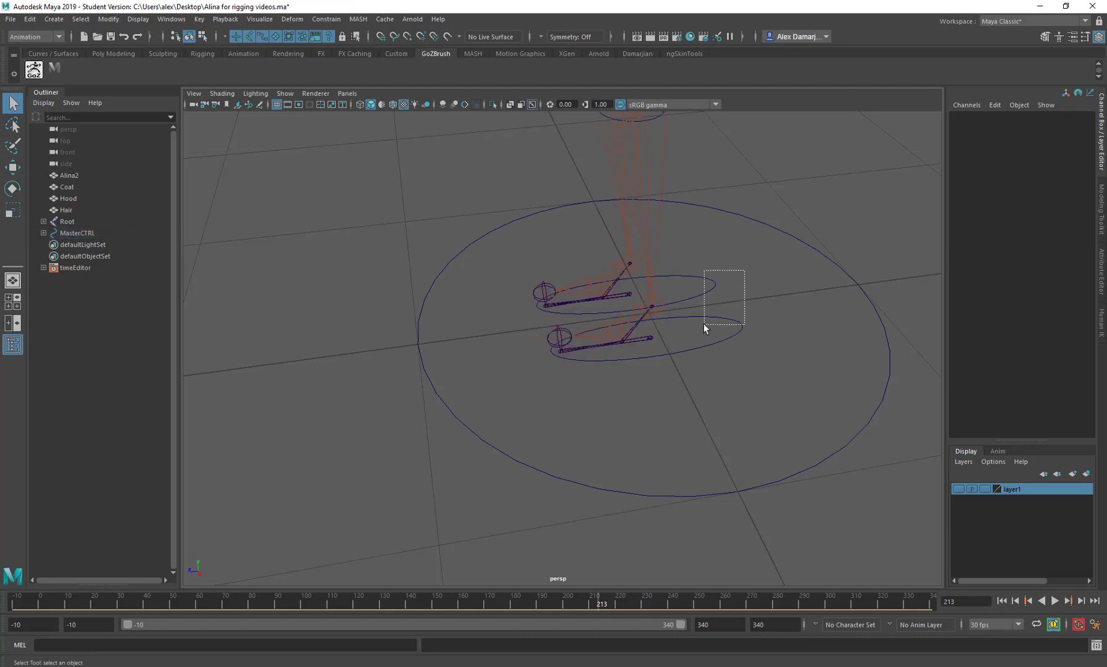
pyautogui.press('F11')
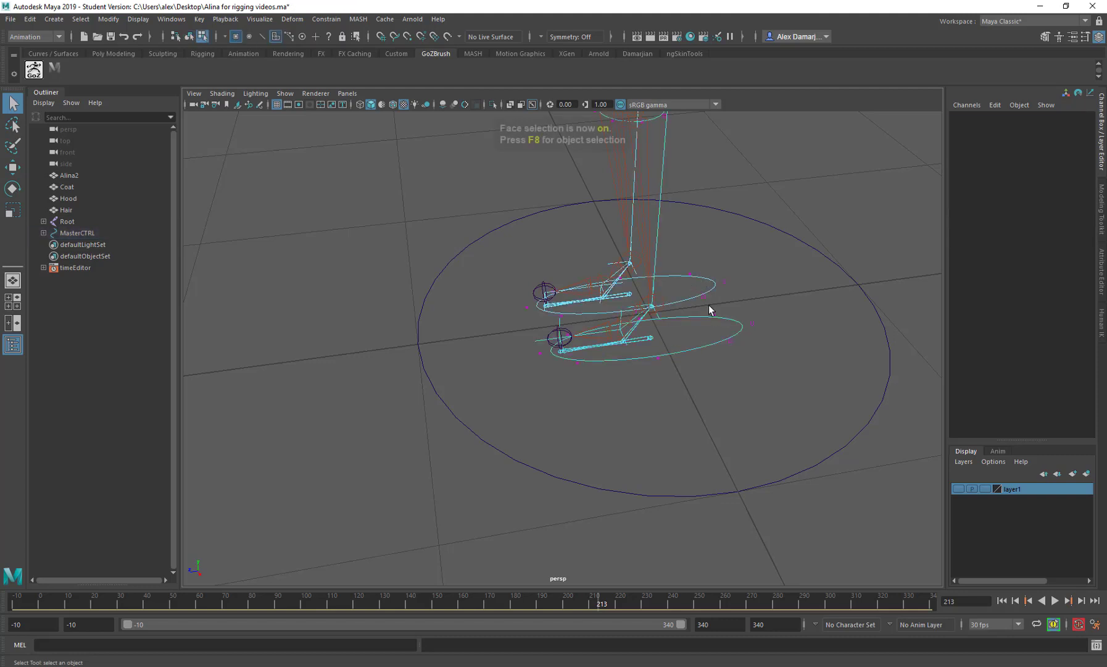
pyautogui.moveTo(753, 252); pyautogui.dragTo(410, 429)
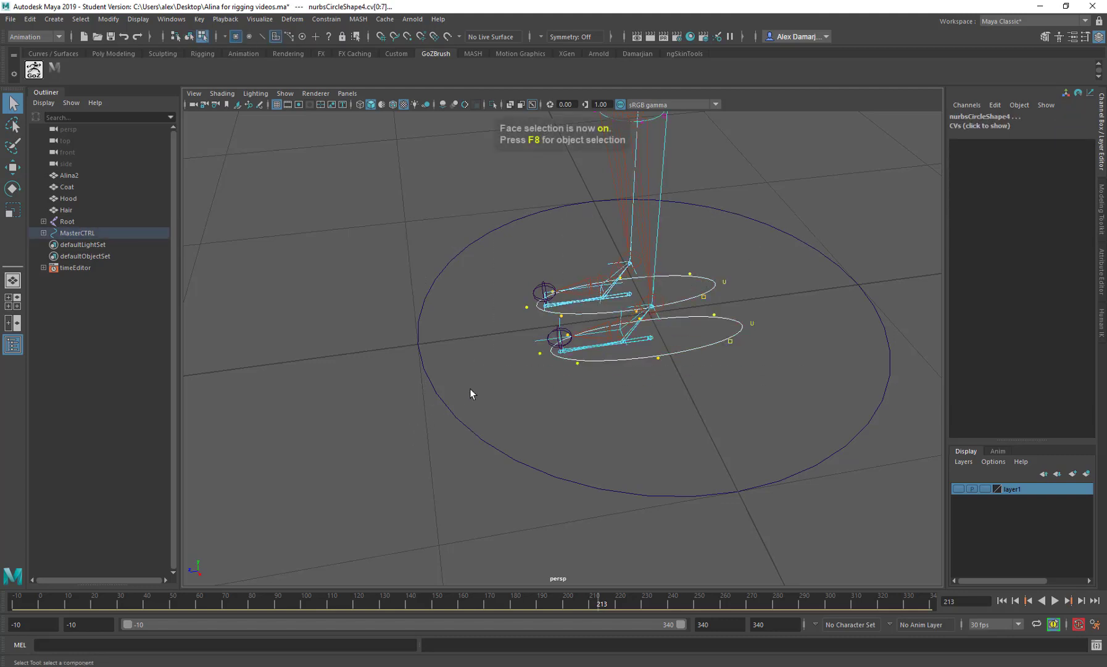
pyautogui.press('w')
pyautogui.moveTo(585, 323); pyautogui.dragTo(542, 381)
pyautogui.rightClick(669, 274)
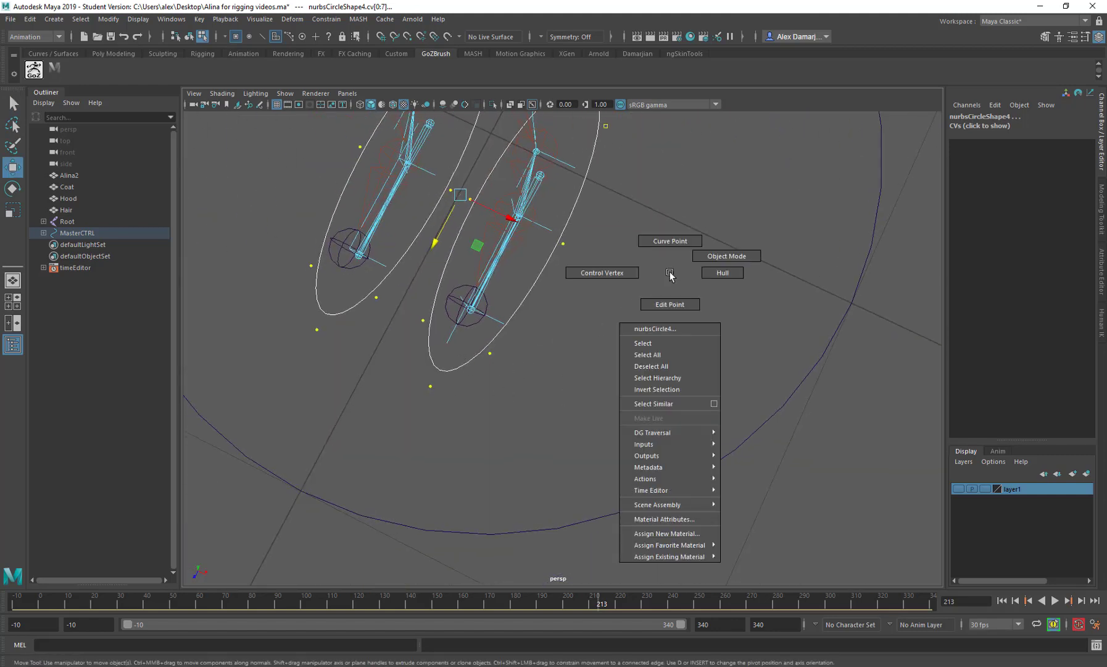
pyautogui.moveTo(670, 272); pyautogui.dragTo(727, 256, button='right')
# Step: Rename the left foot's control curve as L_Foot_CTRL
pyautogui.keyDown('alt'); pyautogui.moveTo(688, 277); pyautogui.dragTo(585, 304); pyautogui.keyUp('alt')
pyautogui.keyDown('alt'); pyautogui.moveTo(585, 304); pyautogui.dragTo(683, 415, button='right'); pyautogui.keyUp('alt')
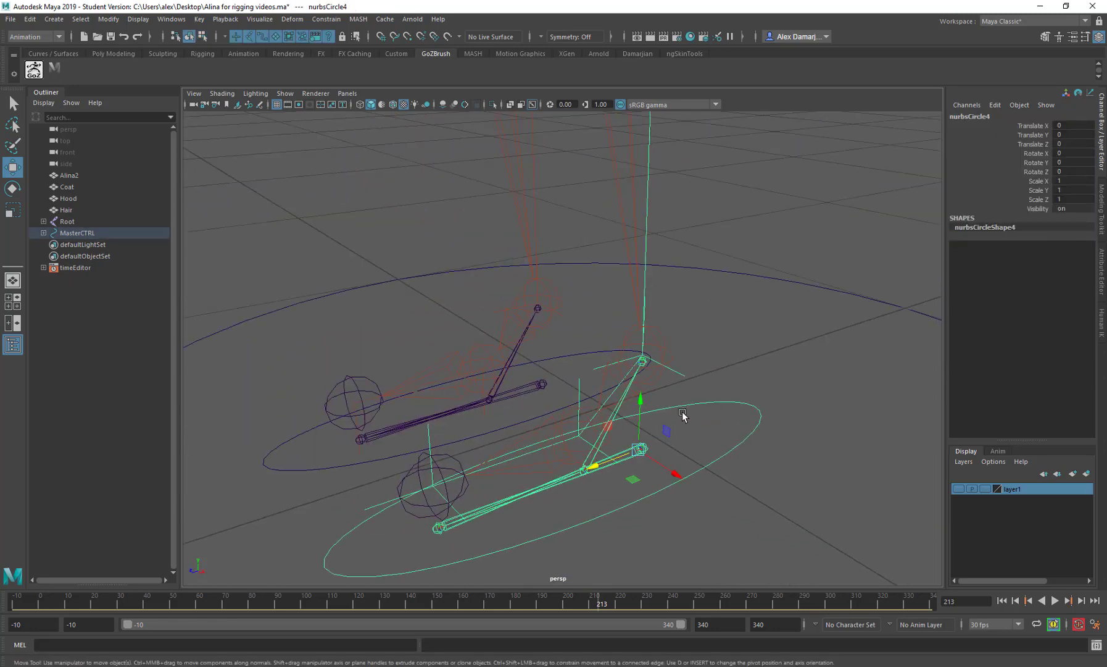
pyautogui.keyDown('alt'); pyautogui.moveTo(638, 455); pyautogui.dragTo(677, 384); pyautogui.keyUp('alt')
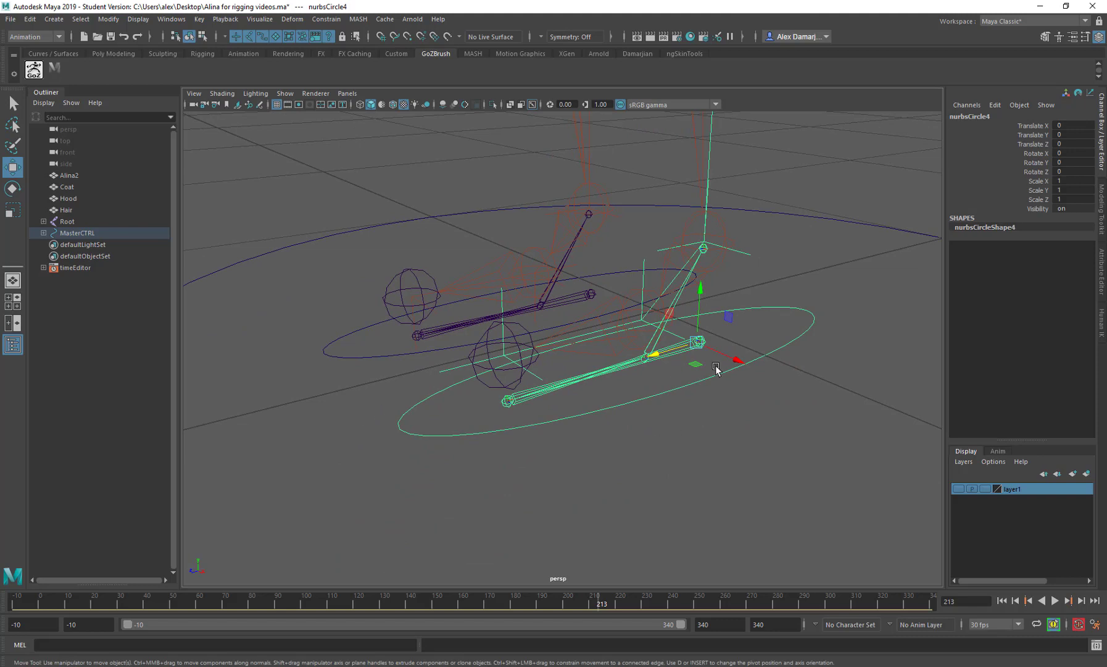
pyautogui.click(800, 370)
pyautogui.moveTo(793, 329); pyautogui.dragTo(825, 369)
pyautogui.doubleClick(984, 117)
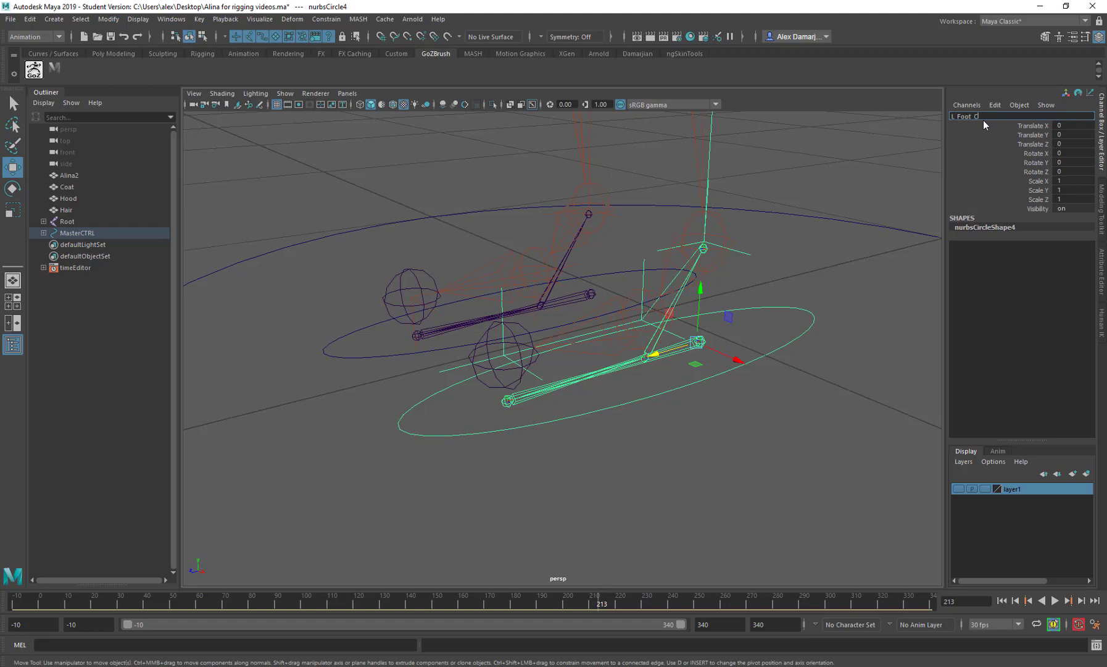
pyautogui.press('Return')
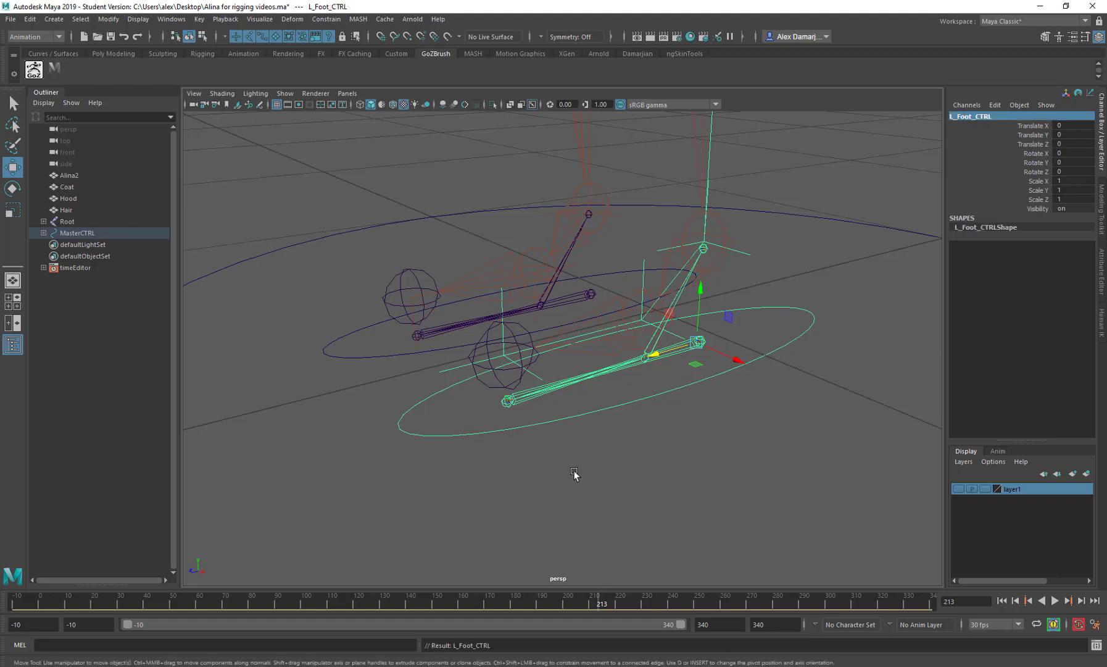
# Step: Select the L_Foot_CTRL curve and open the Add Attribute settings for it
pyautogui.keyDown('alt'); pyautogui.moveTo(573, 474); pyautogui.dragTo(743, 391); pyautogui.keyUp('alt')
pyautogui.click(749, 326)
pyautogui.click(734, 325)
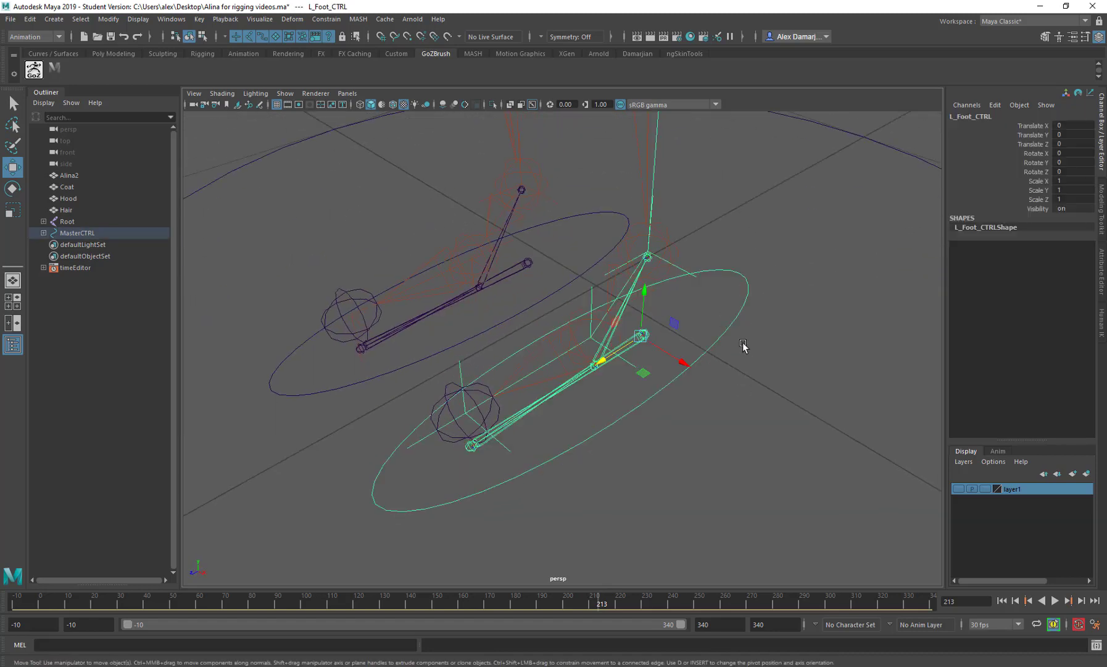
pyautogui.click(109, 19)
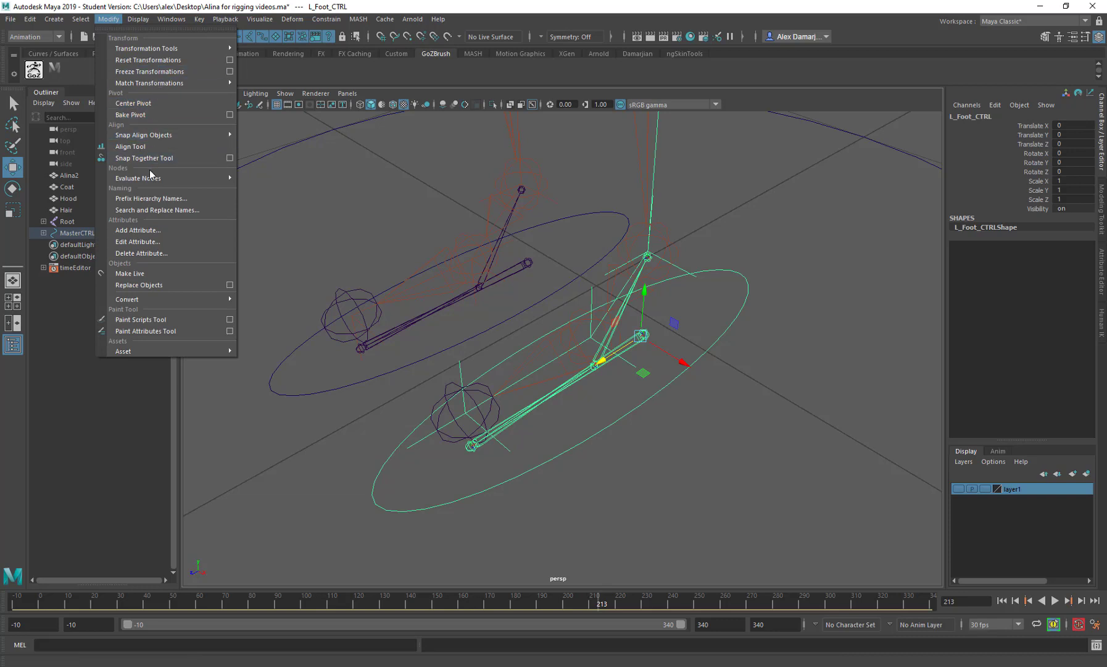
pyautogui.click(152, 231)
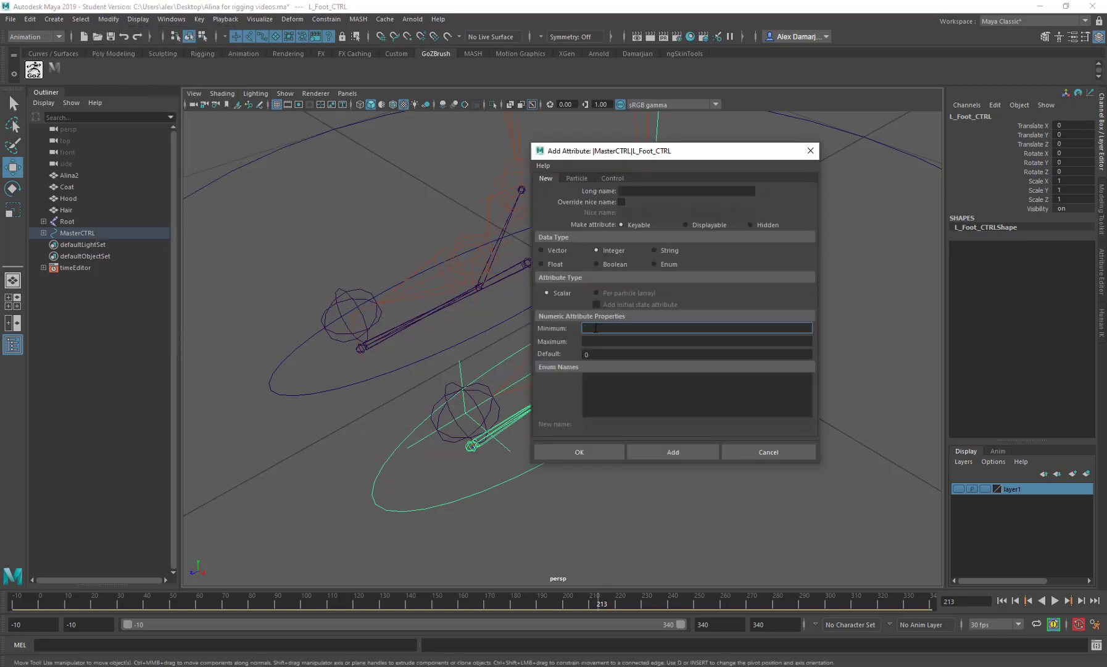
# Step: Try to add a keyable integer attribute named "Foot Roll/Toe Pivot" with minimum -10, maximum 10 and default 0
pyautogui.write('-10')
pyautogui.click(645, 338)
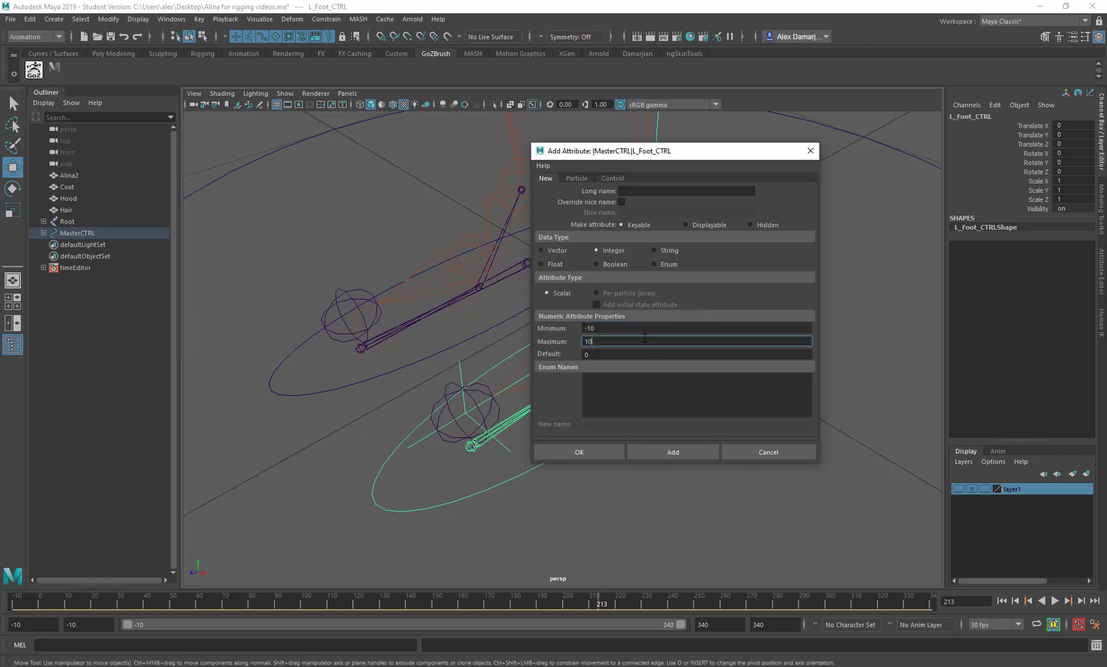
pyautogui.press('Tab')
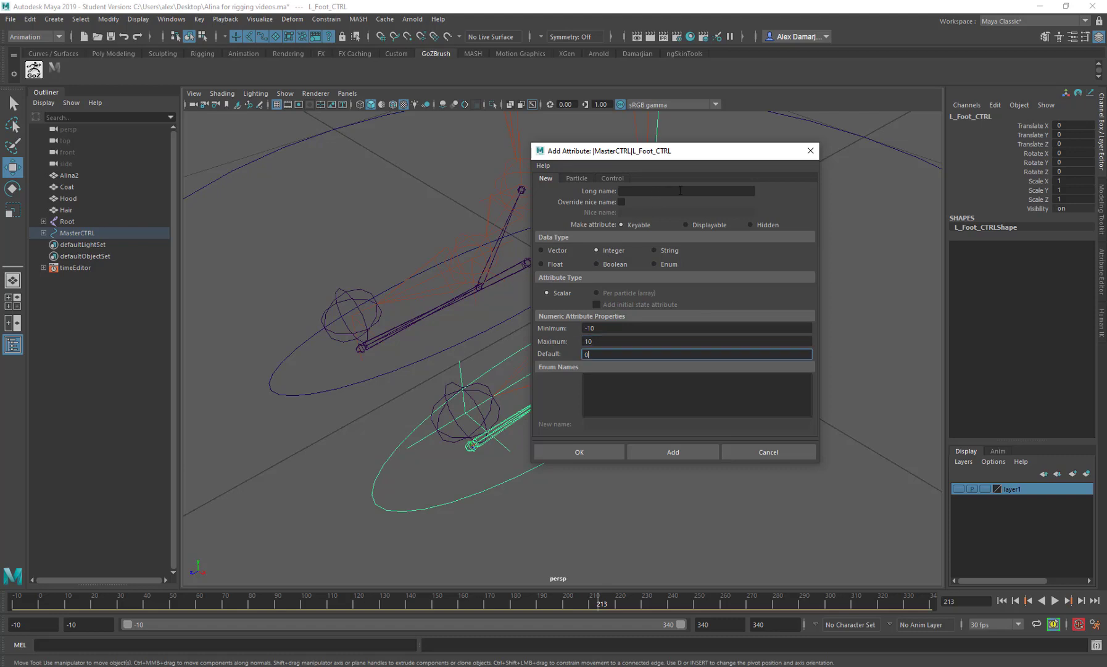
pyautogui.click(680, 190)
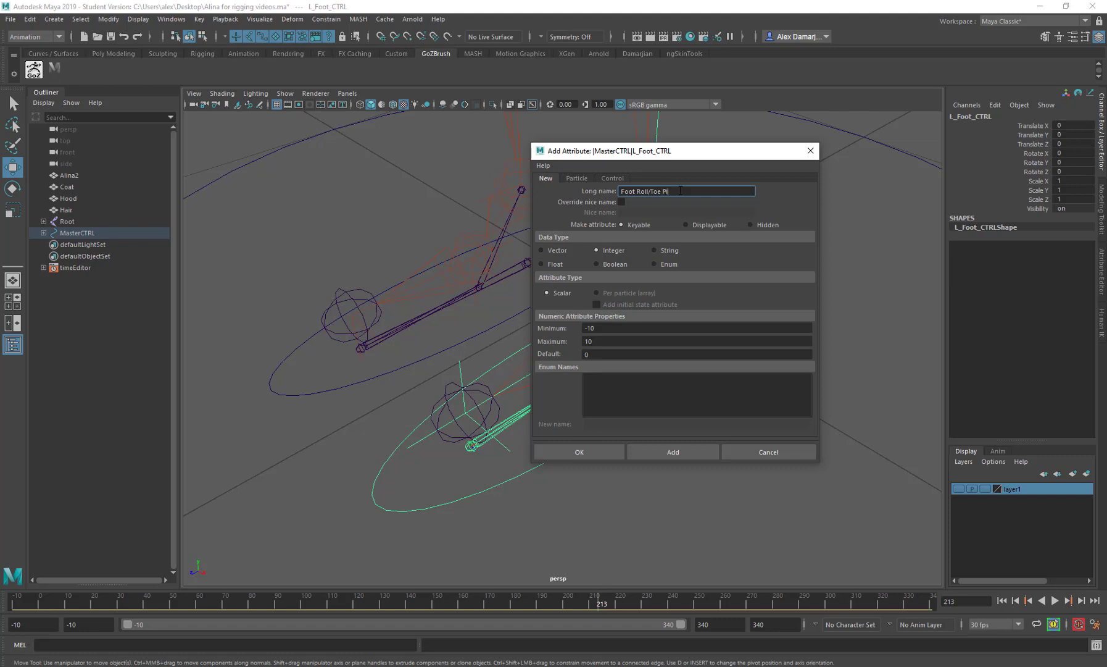
pyautogui.press('Return')
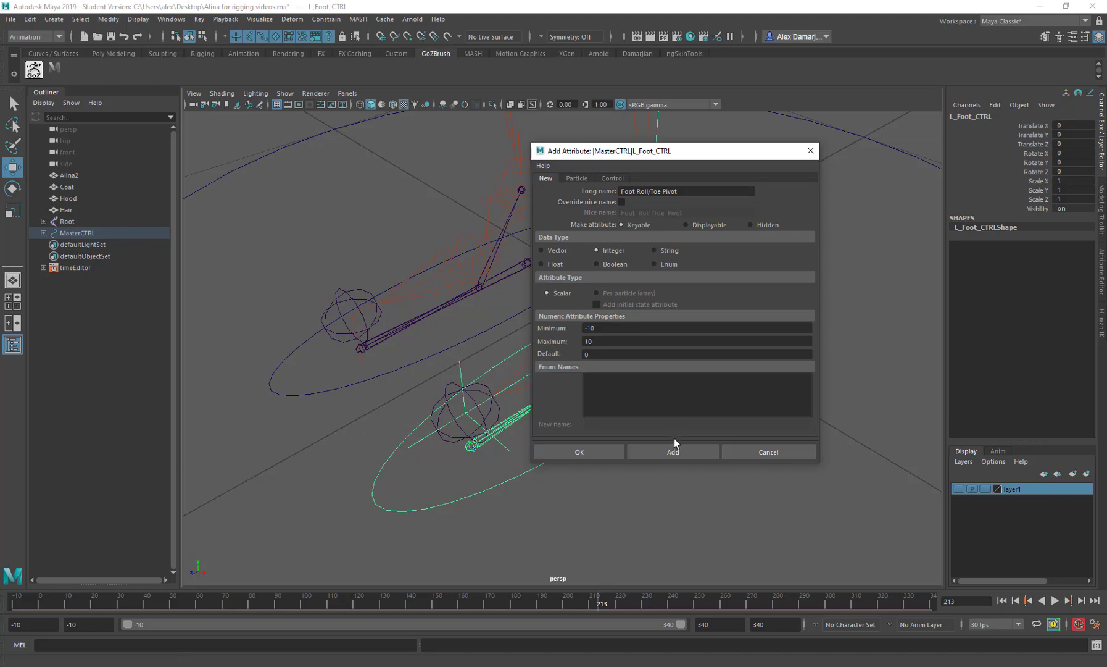
pyautogui.click(672, 453)
pyautogui.moveTo(405, 498); pyautogui.dragTo(443, 538)
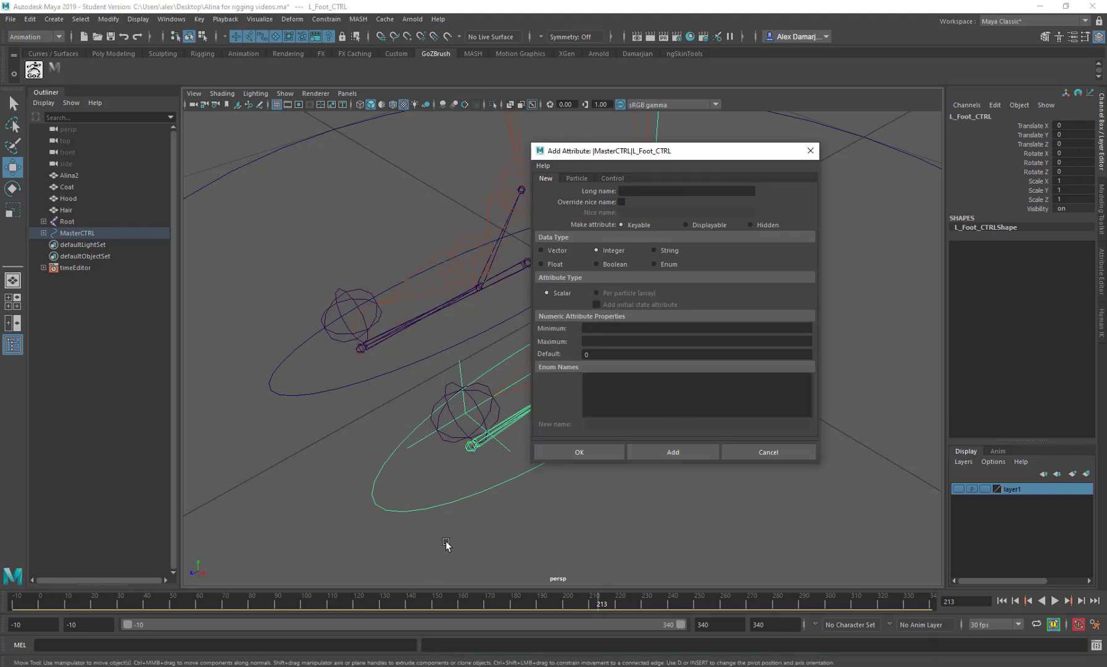
# Step: Add a keyable integer attribute named "Foot Roll Toe Pivot" to L_Foot_CTRL with minimum -10, maximum 10 and default 0
pyautogui.click(608, 328)
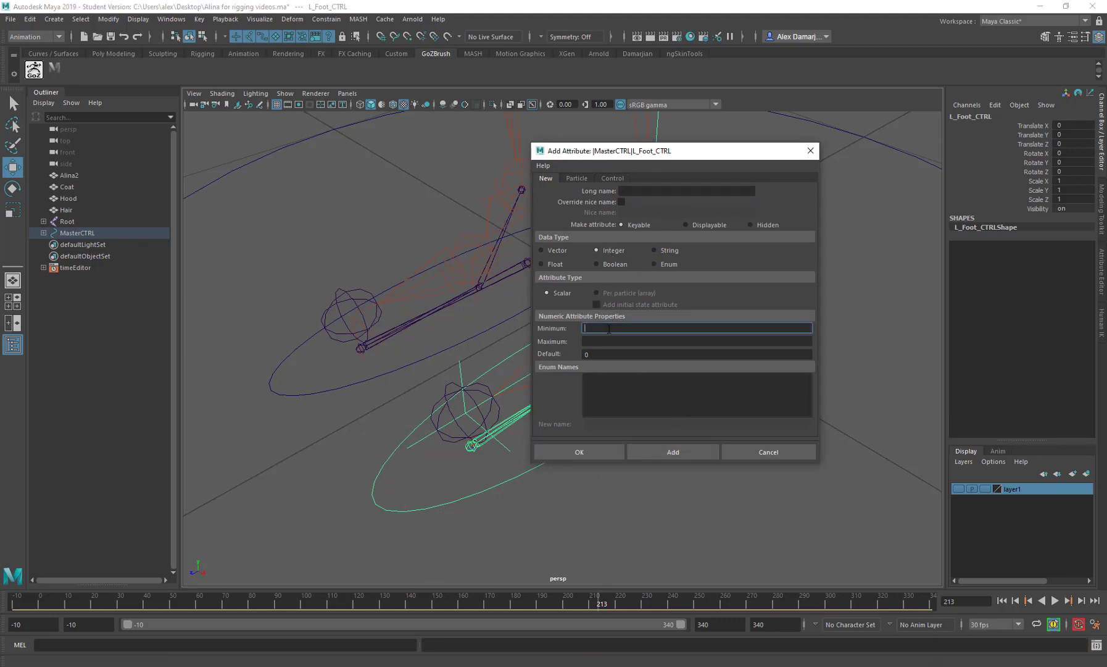
pyautogui.write('-10')
pyautogui.press('Tab')
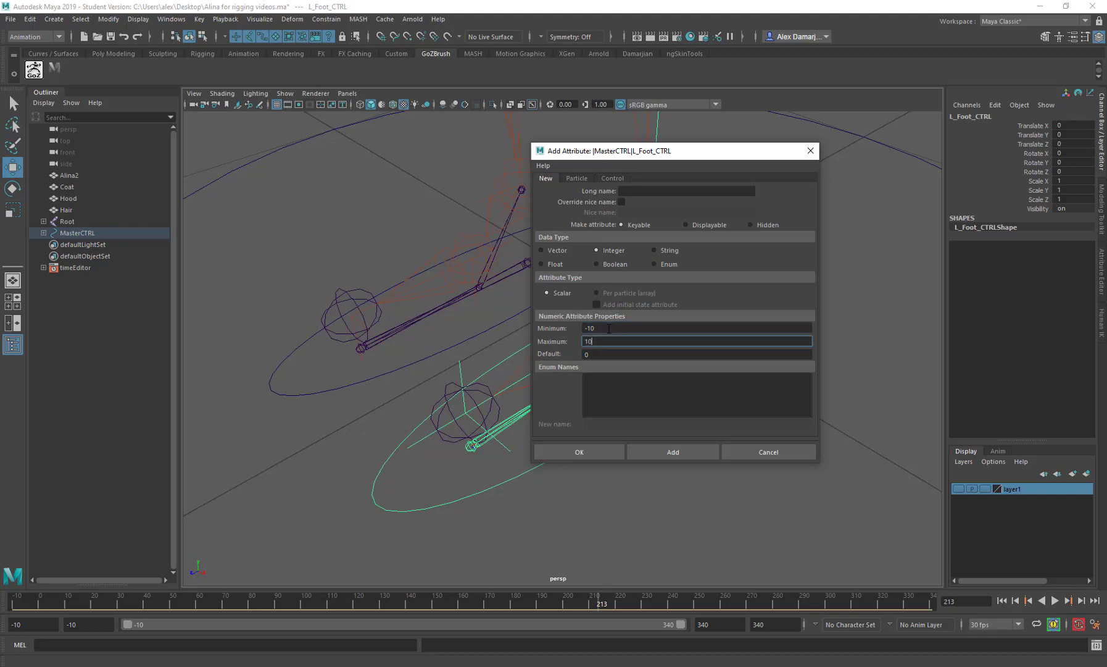
pyautogui.press('Tab')
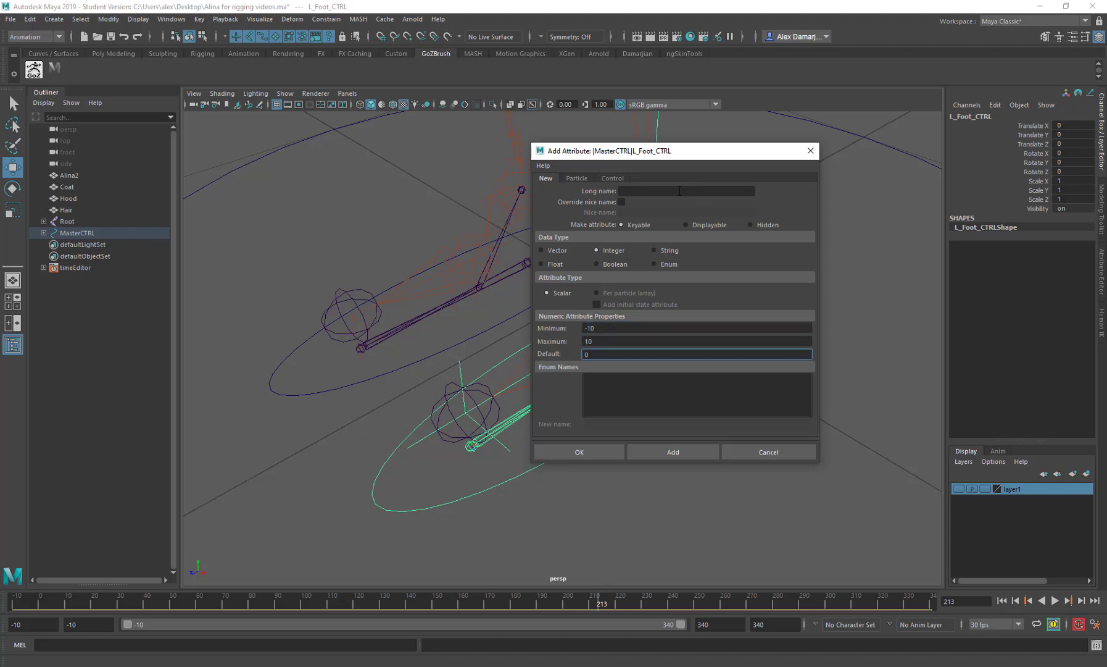
pyautogui.click(680, 190)
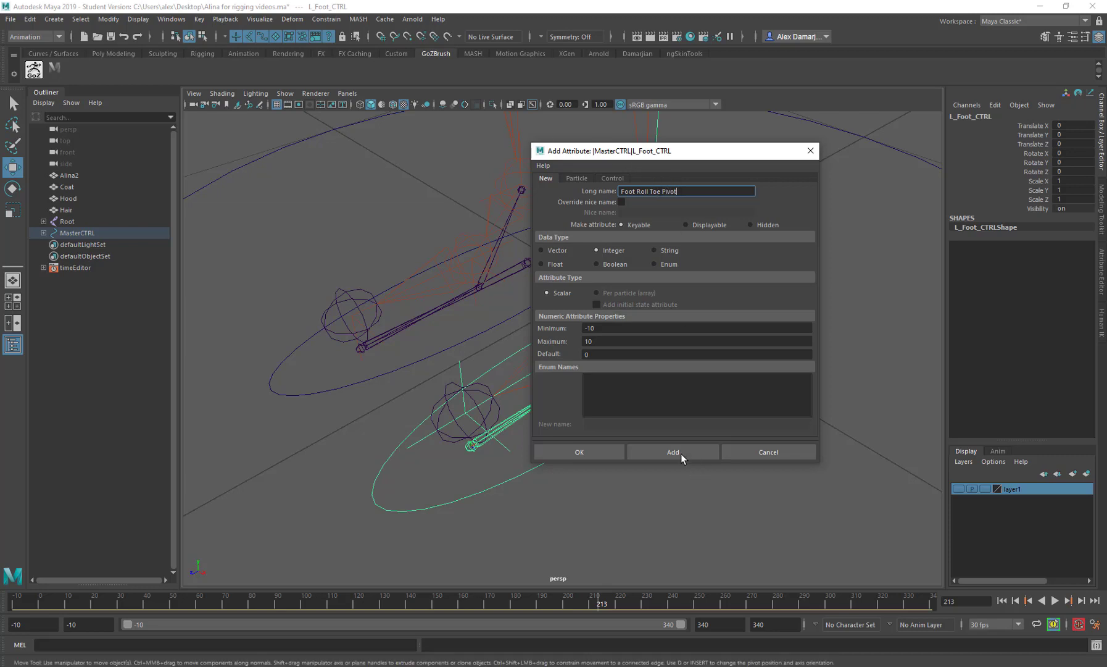
pyautogui.click(657, 455)
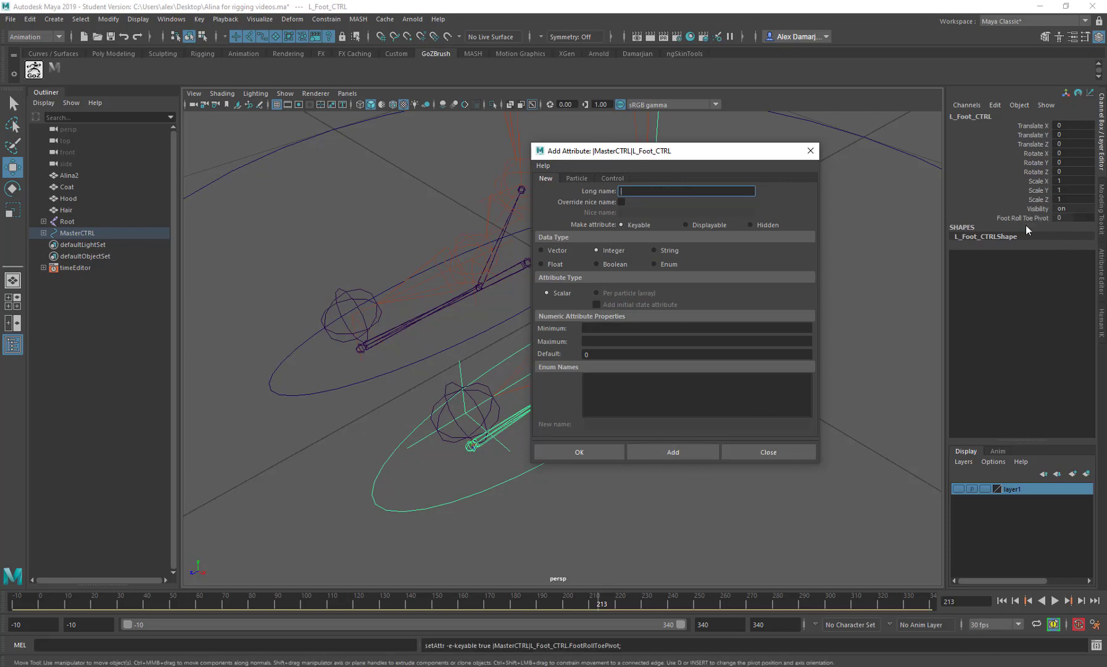
pyautogui.click(811, 151)
# Step: Open the Set Driven Key settings and load the L_Foot_CTRL curve as the driver
pyautogui.click(709, 308)
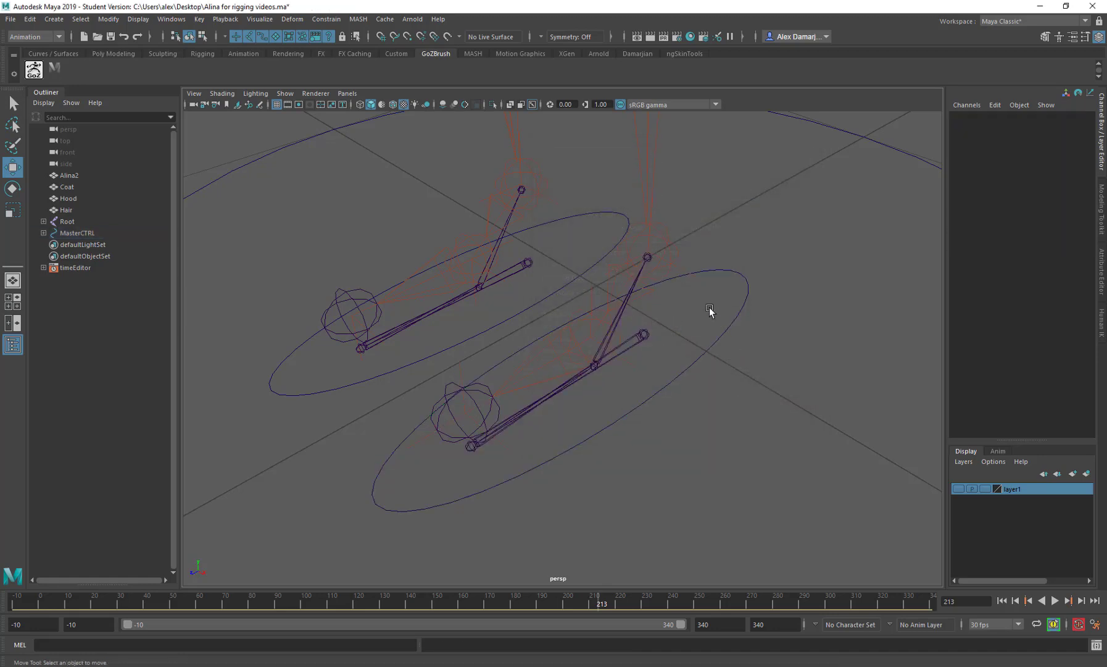
pyautogui.click(716, 351)
pyautogui.keyDown('alt'); pyautogui.moveTo(598, 446); pyautogui.dragTo(733, 313); pyautogui.keyUp('alt')
pyautogui.click(733, 312)
pyautogui.click(731, 315)
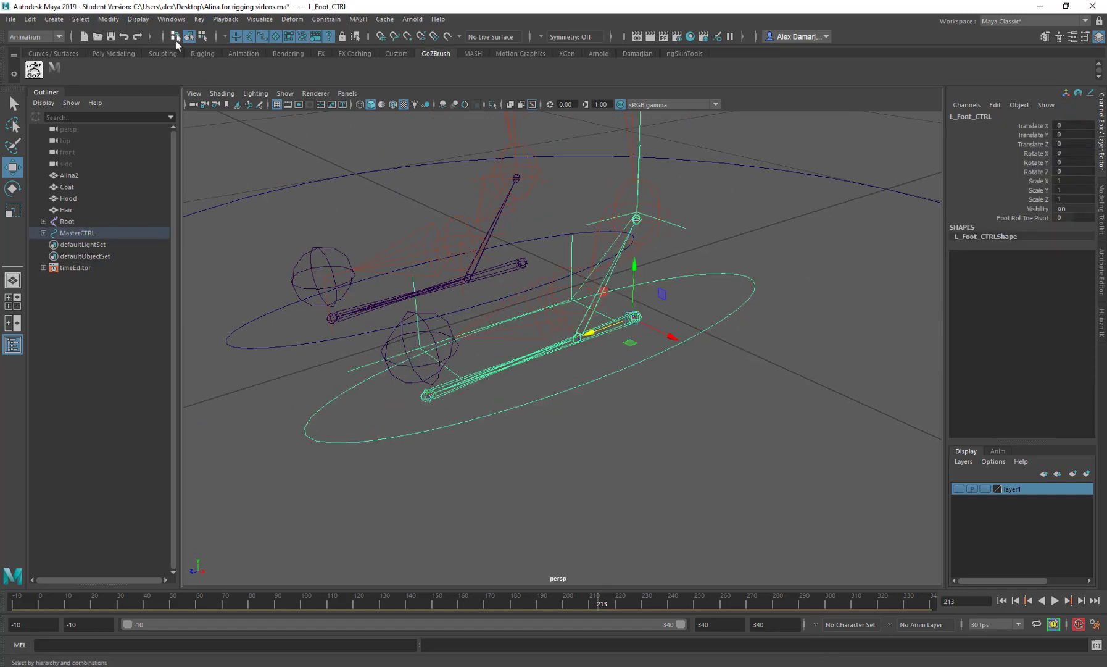
pyautogui.click(109, 19)
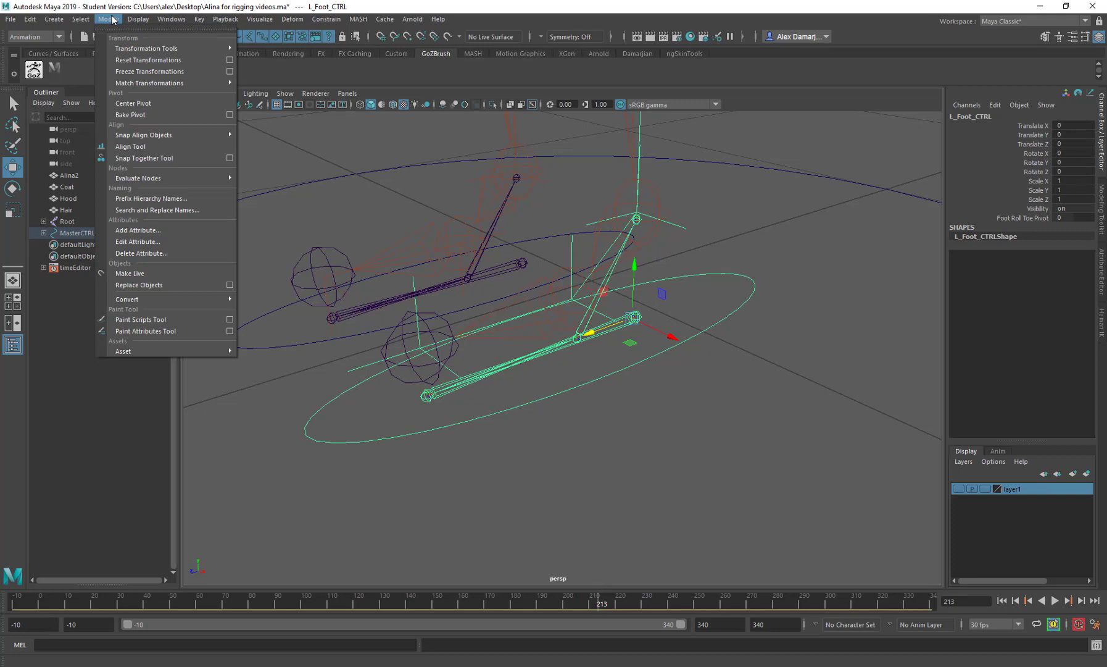
pyautogui.moveTo(202, 21)
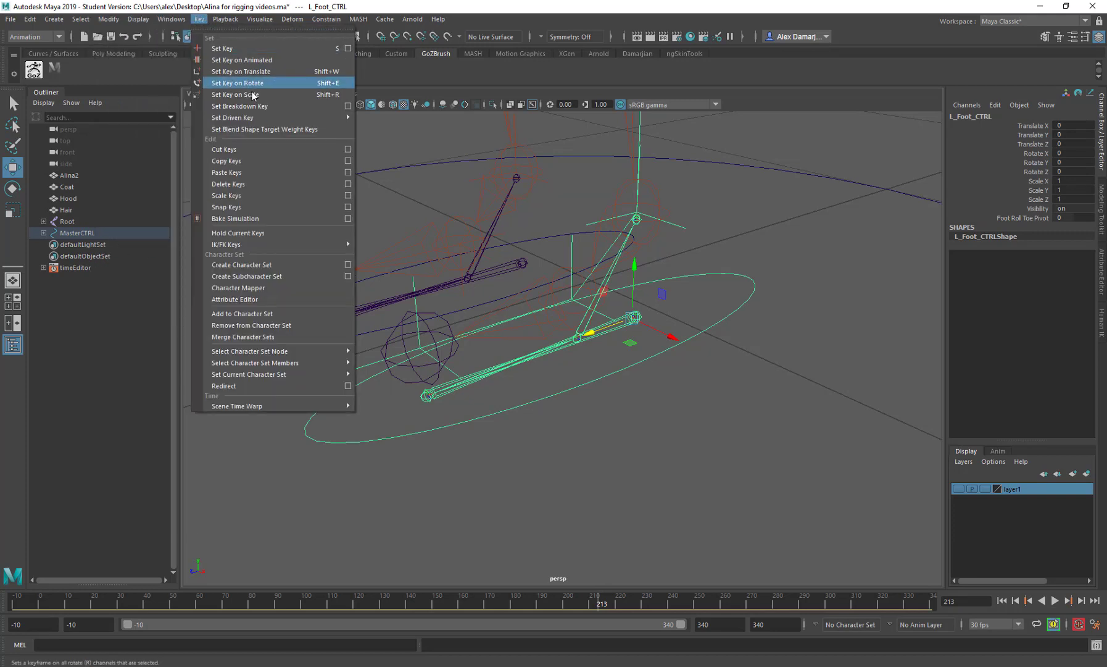
pyautogui.moveTo(263, 119)
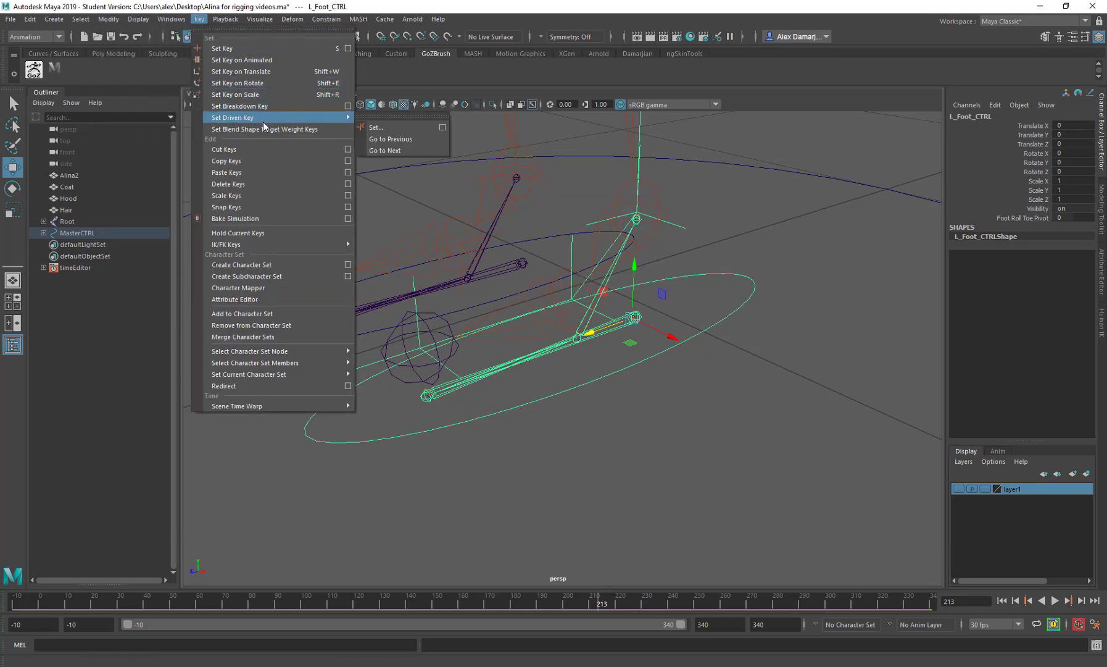
pyautogui.click(444, 127)
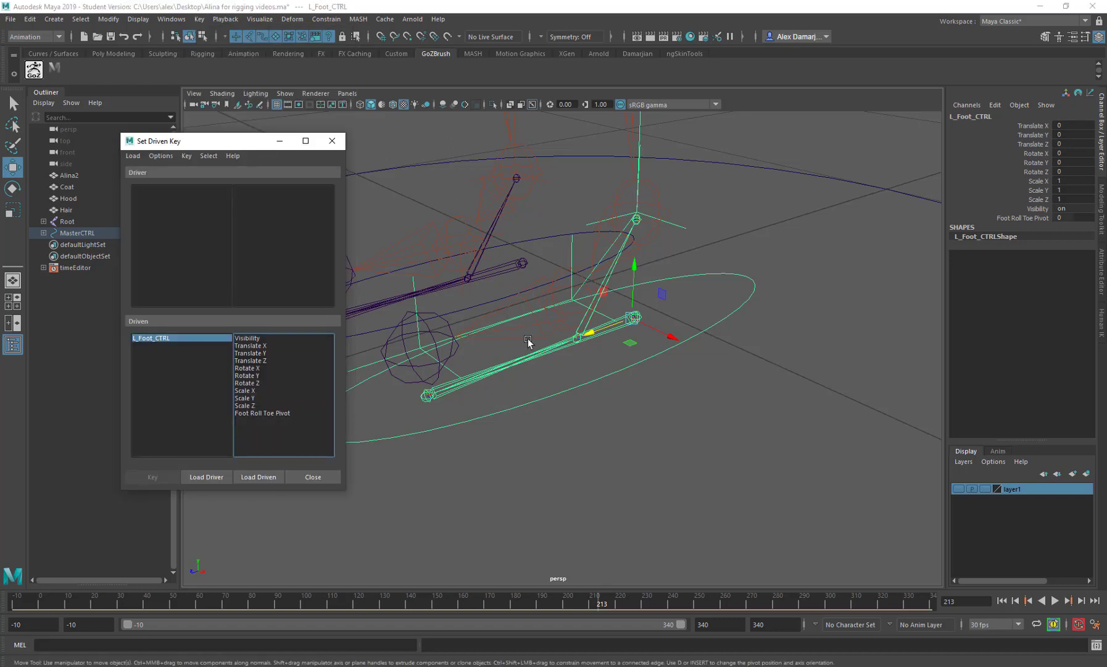
pyautogui.keyDown('alt'); pyautogui.moveTo(526, 337); pyautogui.dragTo(589, 334); pyautogui.keyUp('alt')
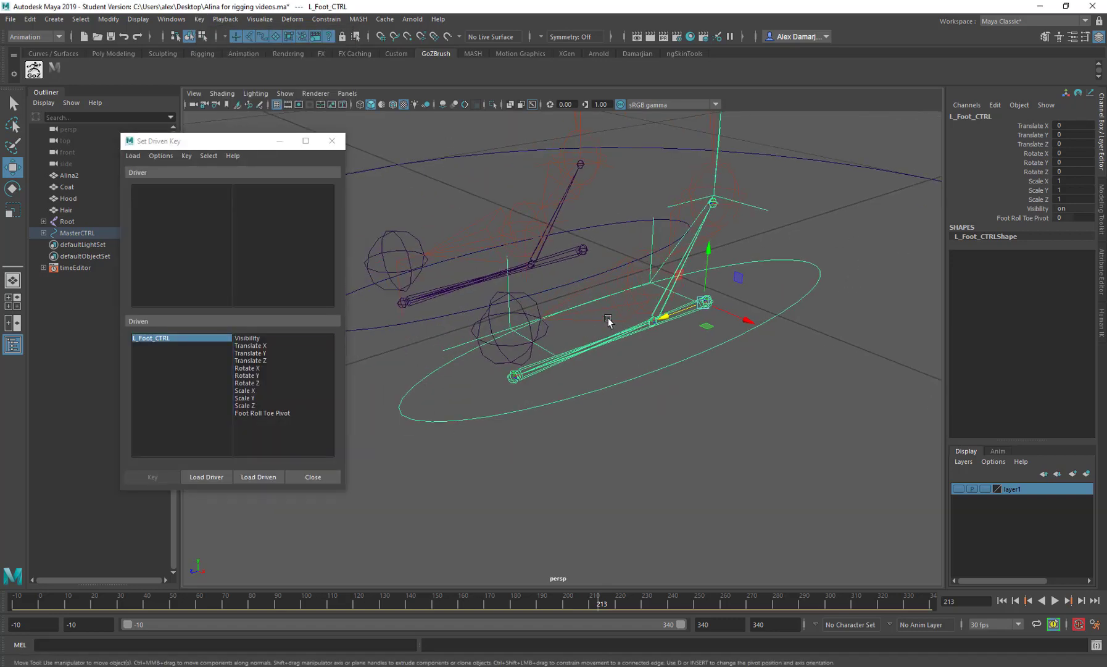
pyautogui.click(217, 478)
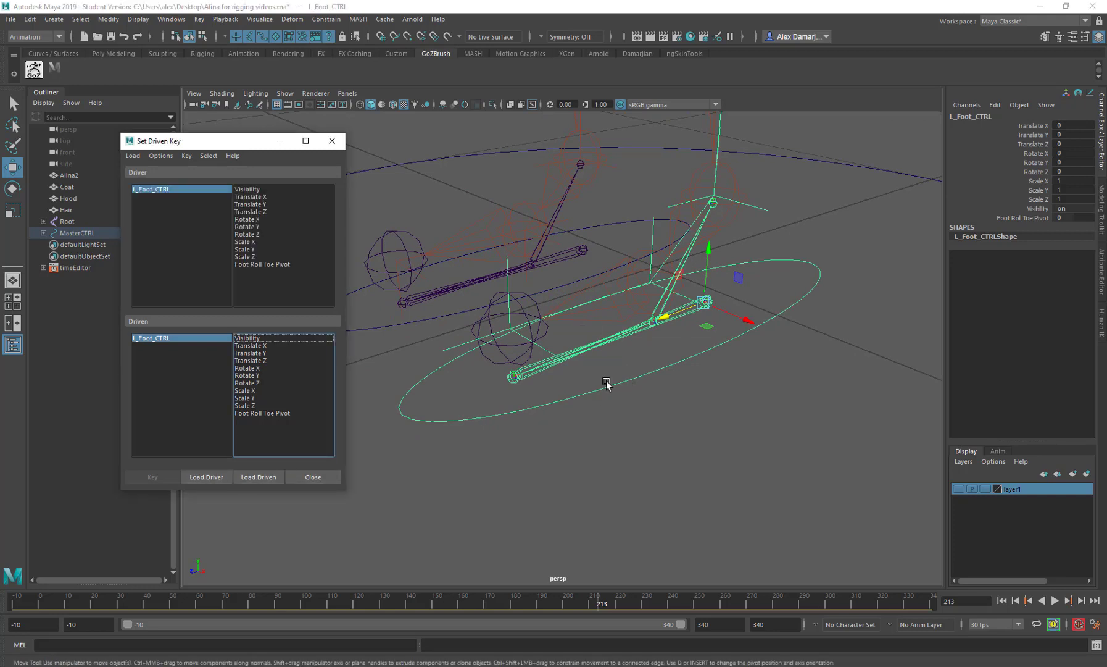
# Step: Load joint1 at the heel of the left foot as the driven object in Set Driven Key
pyautogui.click(716, 302)
pyautogui.click(710, 303)
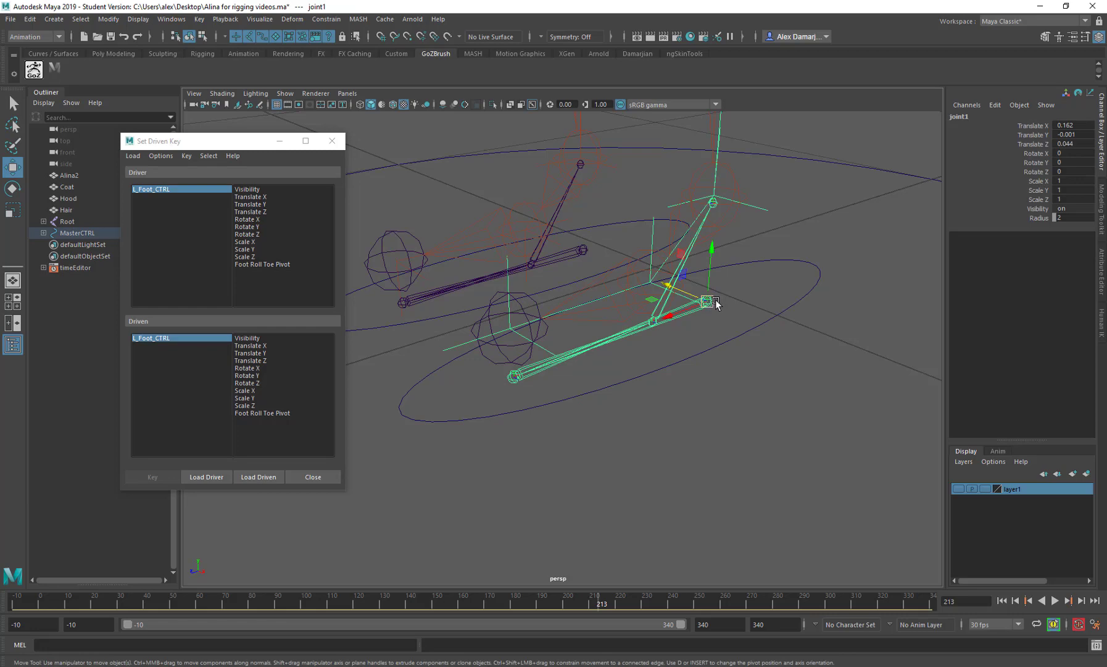
pyautogui.click(250, 477)
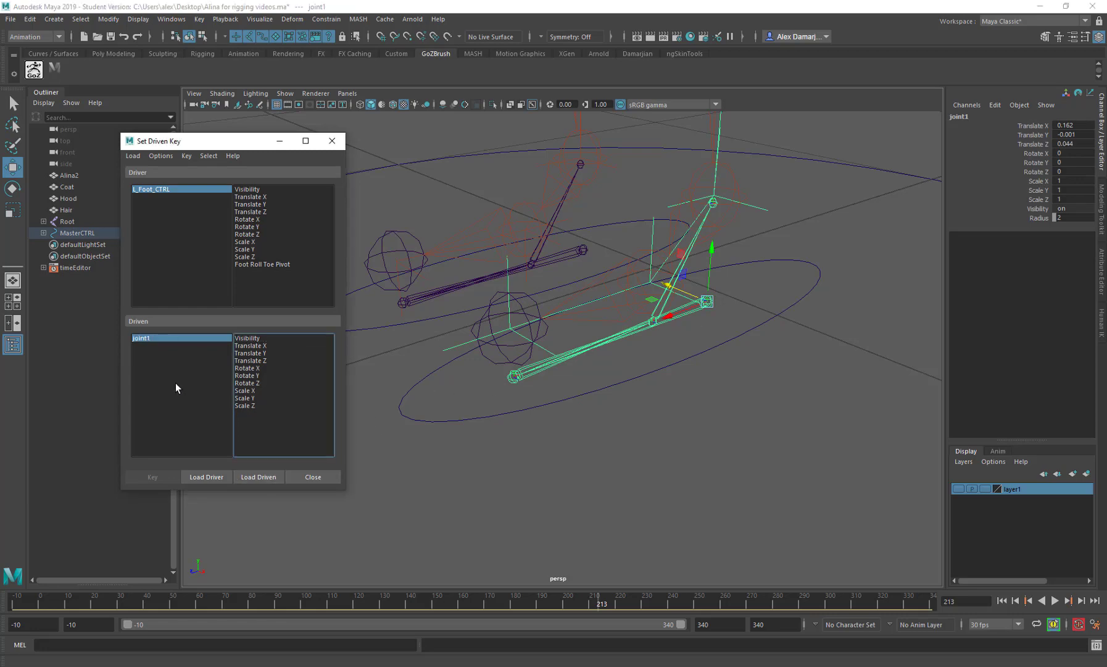
# Step: Examine the left foot's joints up close and check the Foot Roll Toe Pivot attribute on L_Foot_CTRL
pyautogui.keyDown('alt'); pyautogui.moveTo(756, 297); pyautogui.dragTo(642, 352); pyautogui.keyUp('alt')
pyautogui.keyDown('alt'); pyautogui.moveTo(642, 351); pyautogui.dragTo(566, 475, button='middle'); pyautogui.keyUp('alt')
pyautogui.keyDown('alt'); pyautogui.moveTo(565, 475); pyautogui.dragTo(690, 422, button='right'); pyautogui.keyUp('alt')
pyautogui.keyDown('alt'); pyautogui.moveTo(691, 423); pyautogui.dragTo(710, 389); pyautogui.keyUp('alt')
pyautogui.keyDown('alt'); pyautogui.moveTo(710, 389); pyautogui.dragTo(741, 333, button='middle'); pyautogui.keyUp('alt')
pyautogui.keyDown('alt'); pyautogui.moveTo(741, 334); pyautogui.dragTo(757, 336); pyautogui.keyUp('alt')
pyautogui.keyDown('alt'); pyautogui.moveTo(757, 336); pyautogui.dragTo(768, 322, button='middle'); pyautogui.keyUp('alt')
pyautogui.click(856, 306)
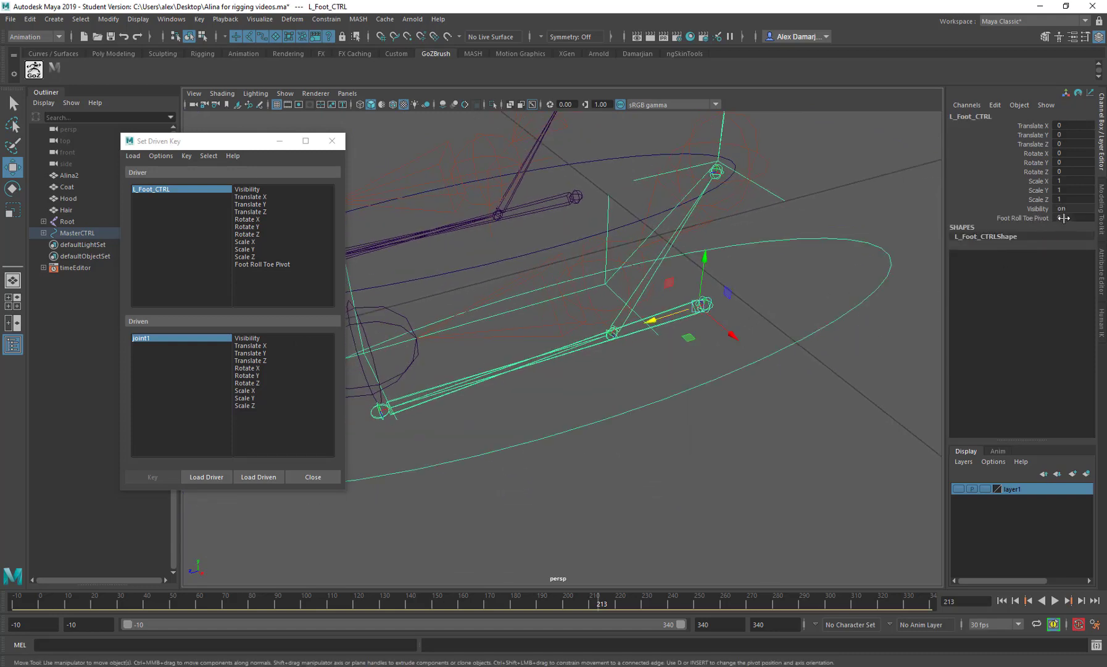
pyautogui.click(763, 405)
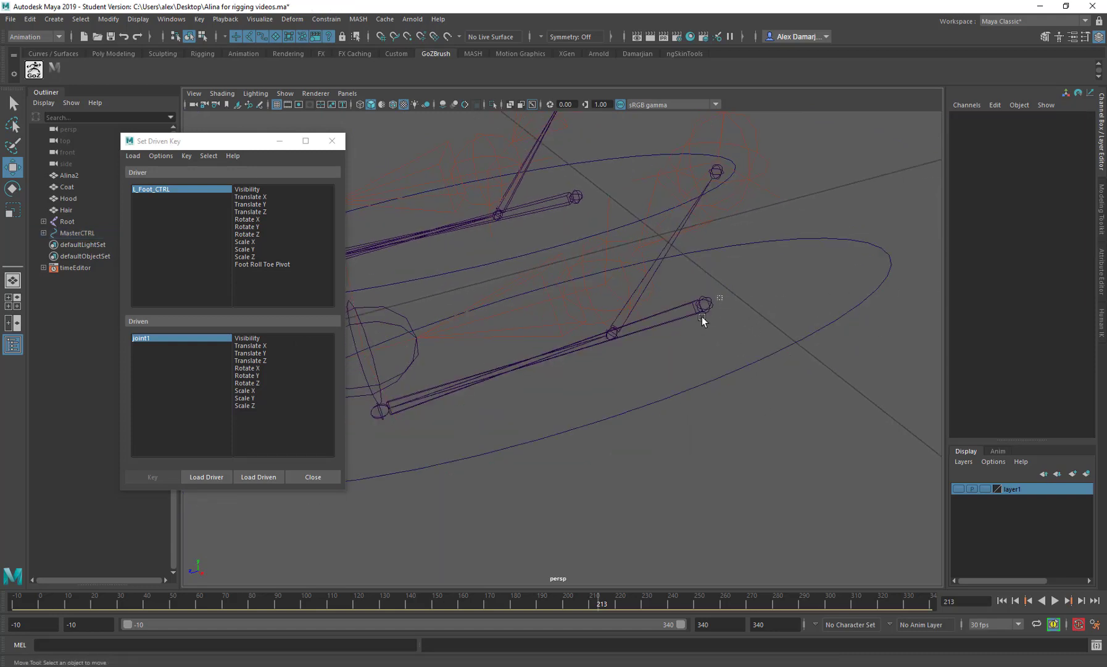
# Step: Select heel joint1 and pair L_Foot_CTRL's Foot Roll Toe Pivot as driver attribute with joint1's Rotate Z as driven attribute
pyautogui.click(703, 306)
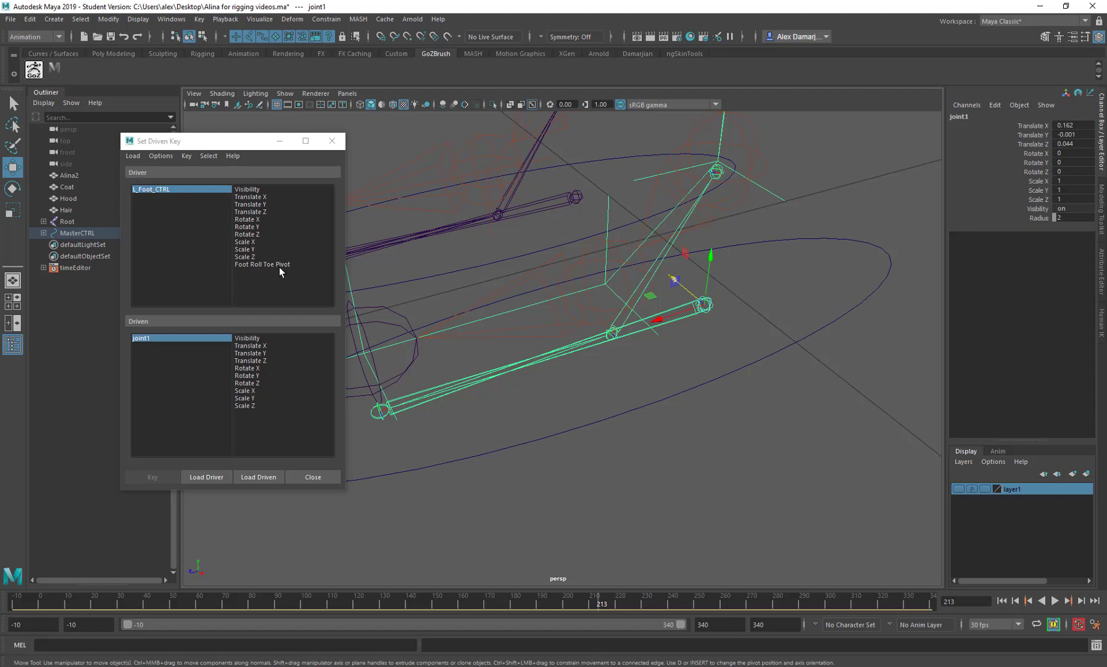
pyautogui.click(256, 264)
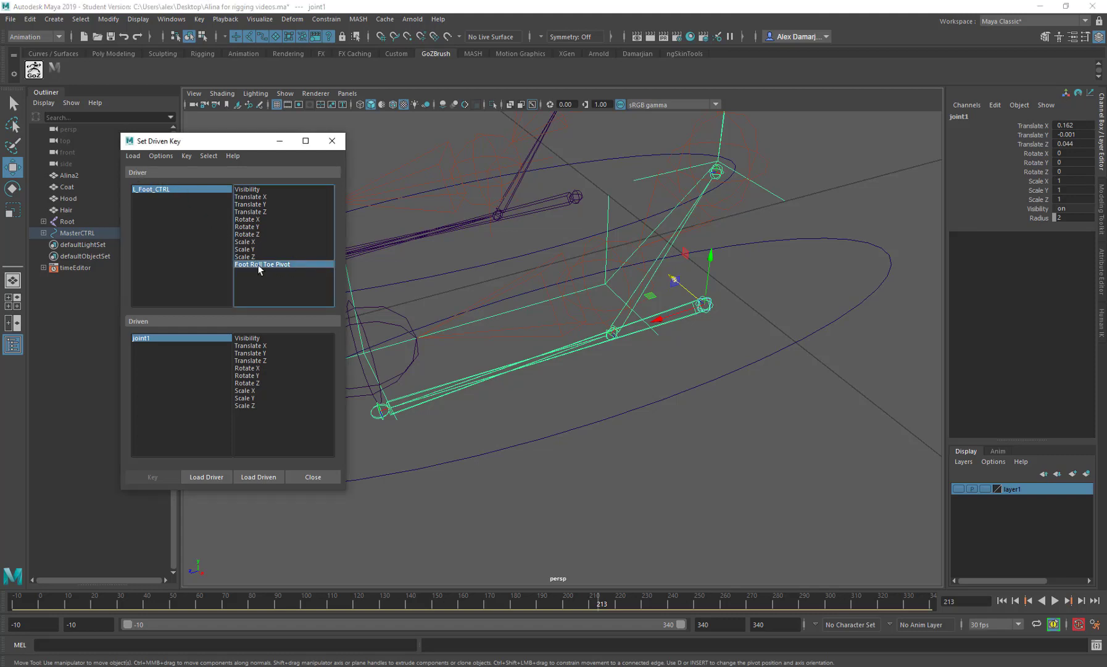
pyautogui.click(257, 383)
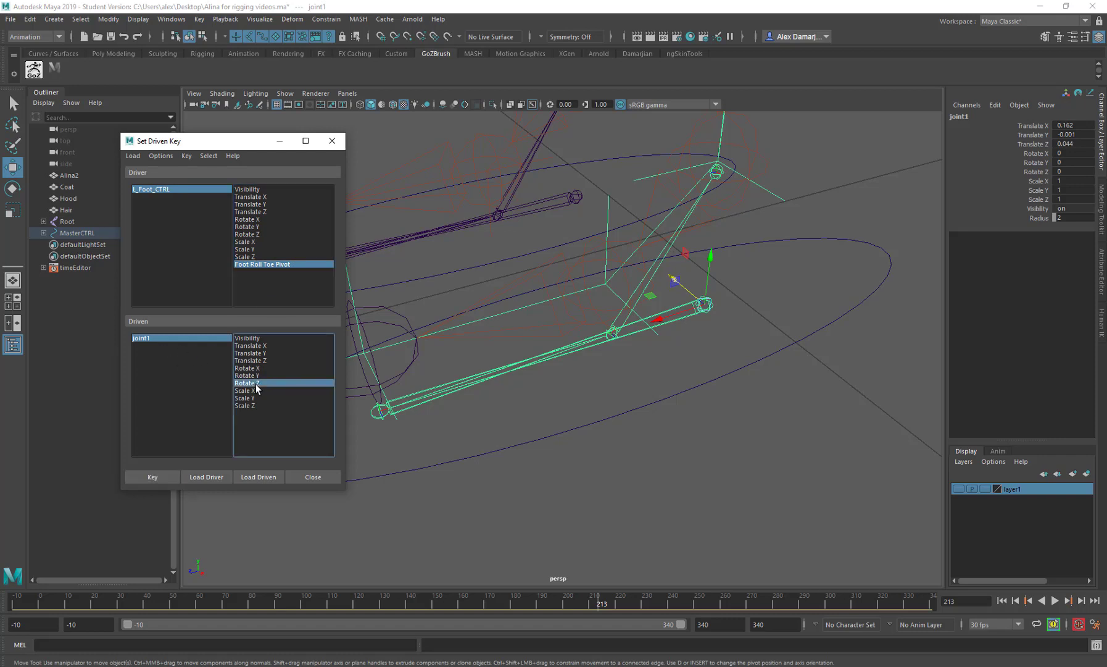
# Step: Key the driven relationship at the default pose and raise L_Foot_CTRL's Foot Roll Toe Pivot to 10
pyautogui.click(157, 477)
pyautogui.moveTo(834, 292); pyautogui.dragTo(836, 339)
pyautogui.click(1027, 218)
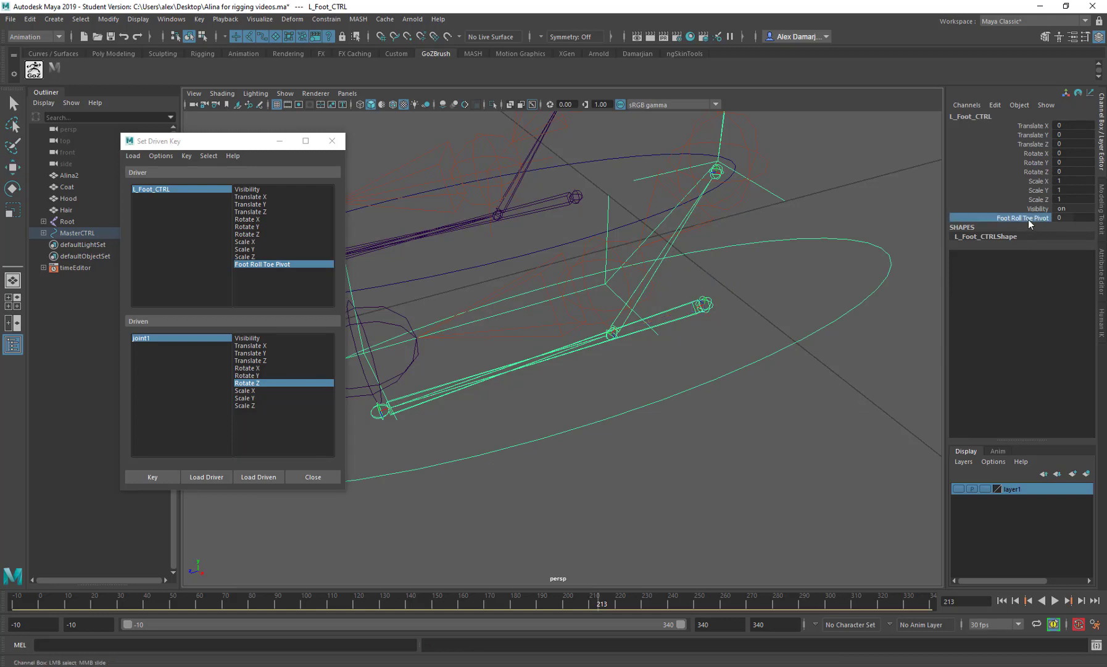
pyautogui.moveTo(718, 417); pyautogui.dragTo(827, 396, button='middle')
# Step: Rotate heel joint1 on Z to about 65.32 degrees and key it against the Foot Roll Toe Pivot value
pyautogui.click(706, 306)
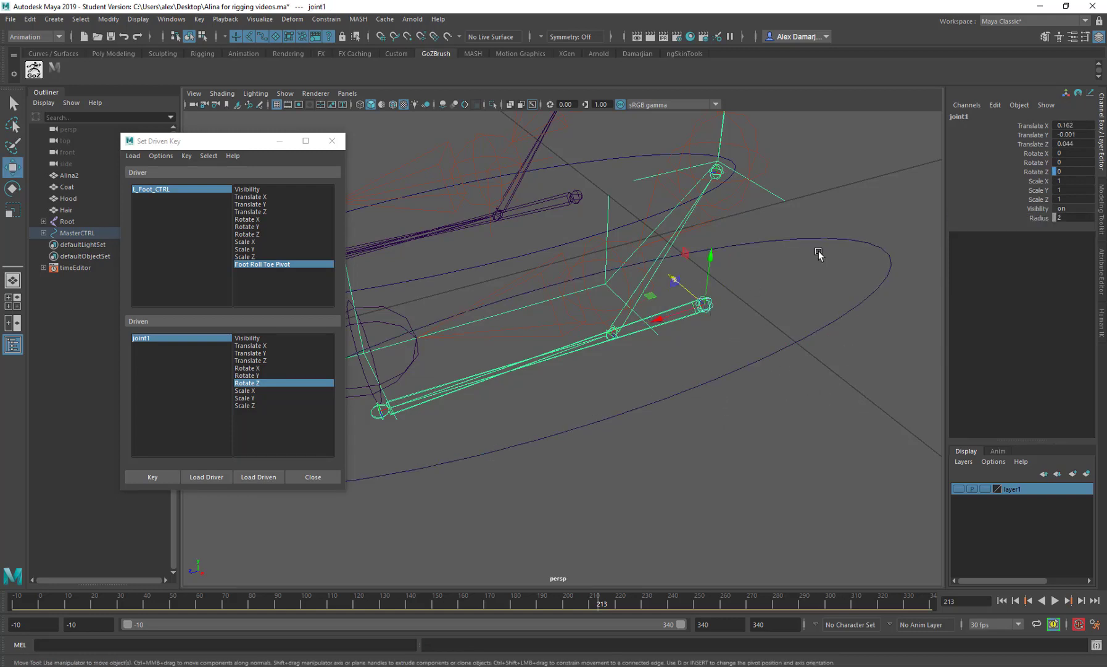
pyautogui.click(1031, 172)
pyautogui.moveTo(832, 325); pyautogui.dragTo(659, 330, button='middle')
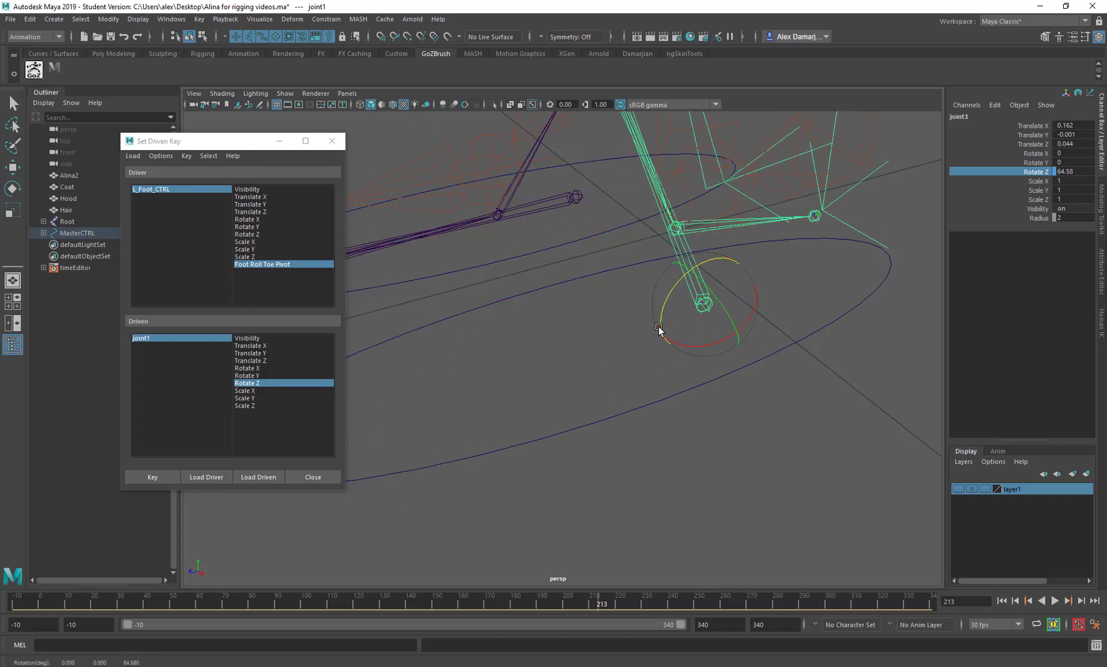
pyautogui.click(838, 309)
pyautogui.click(774, 403)
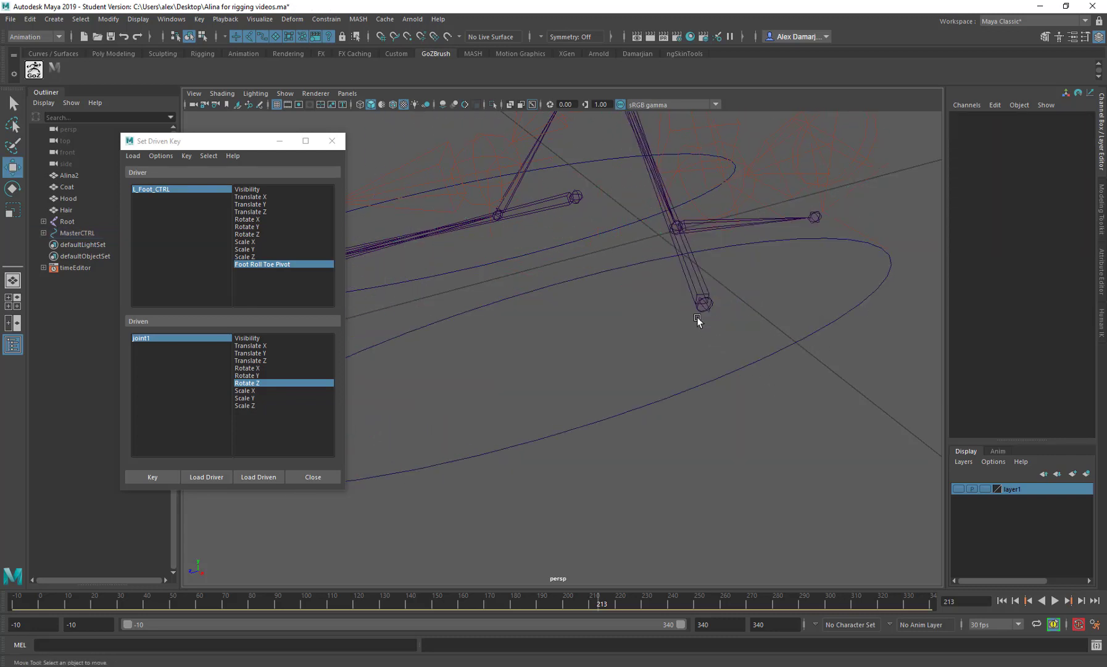
pyautogui.click(704, 303)
pyautogui.press('w')
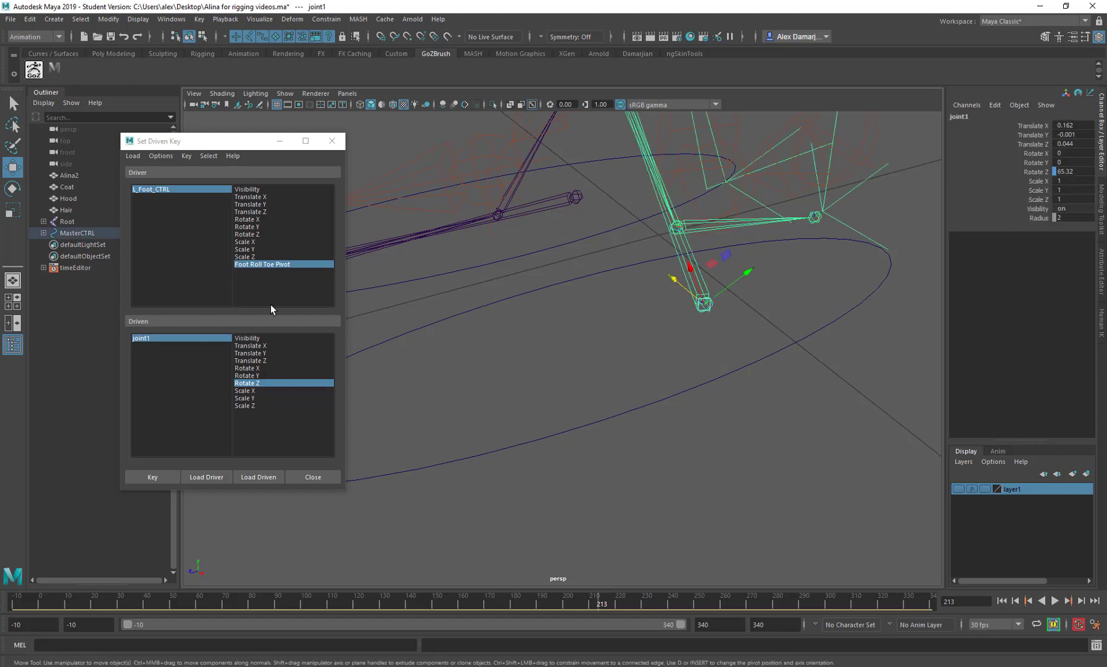
pyautogui.click(143, 475)
# Step: Test the heel roll by scrubbing L_Foot_CTRL's Foot Roll Toe Pivot down to -10
pyautogui.moveTo(603, 381); pyautogui.dragTo(645, 452)
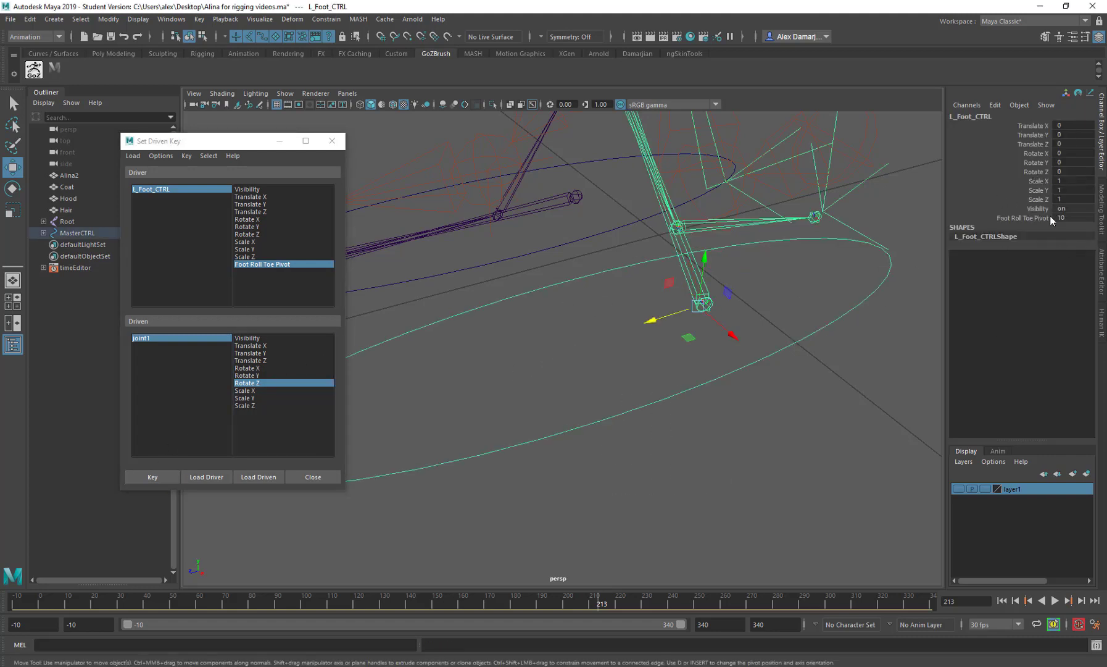
pyautogui.click(1024, 218)
pyautogui.moveTo(826, 425); pyautogui.dragTo(763, 405, button='middle')
pyautogui.scroll(-5, 740, 395)
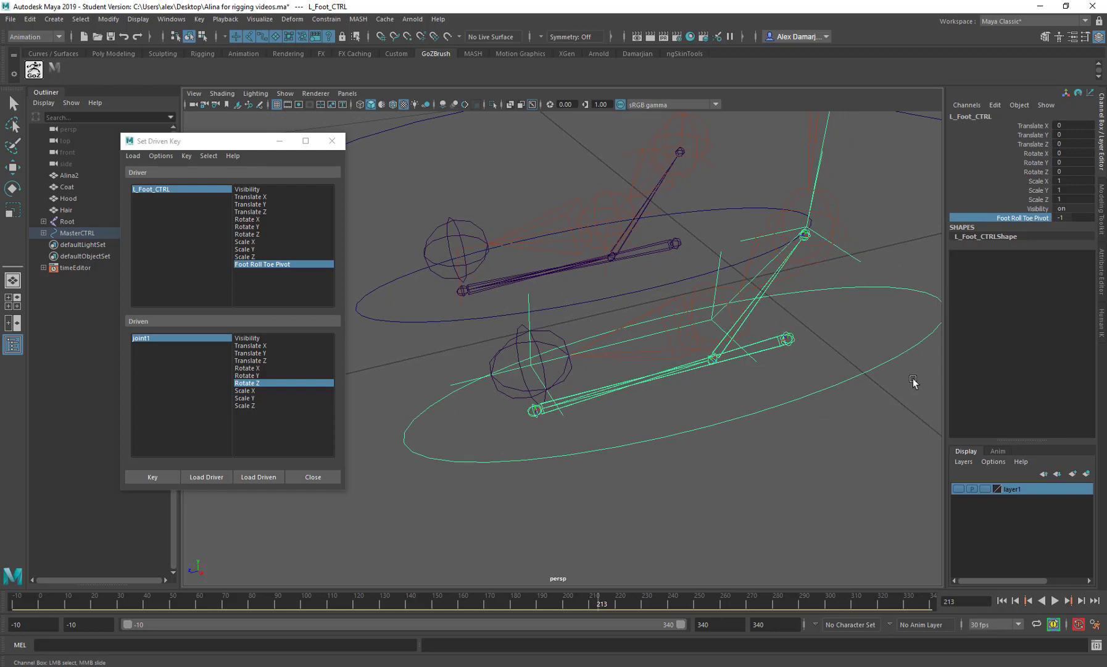
pyautogui.moveTo(918, 431); pyautogui.dragTo(621, 468, button='middle')
# Step: Try rotating joint2 at the left toe to about 48 degrees on Z, and reset its Rotate Z to 0
pyautogui.click(538, 411)
pyautogui.press('w')
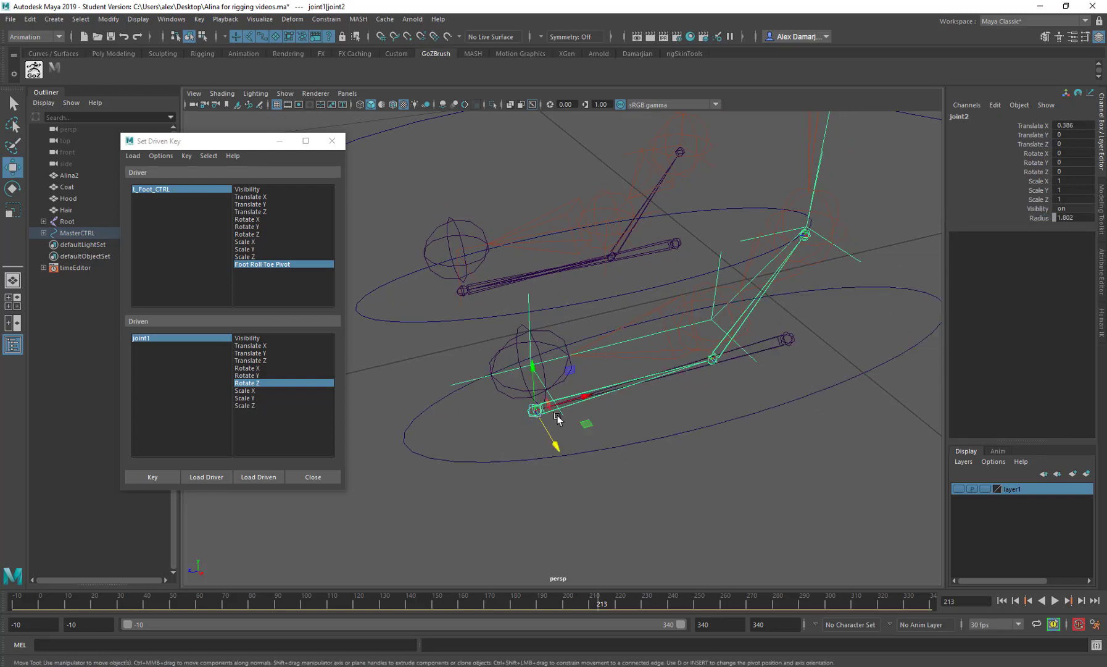
pyautogui.click(1039, 172)
pyautogui.press('e')
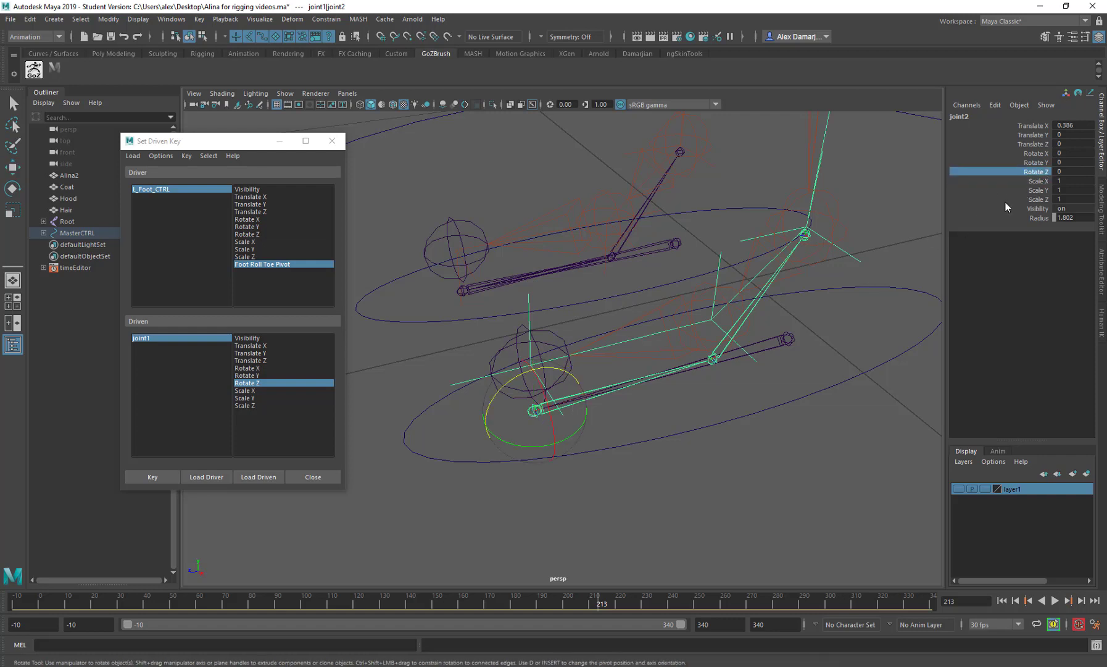
pyautogui.moveTo(832, 277); pyautogui.dragTo(797, 254, button='middle')
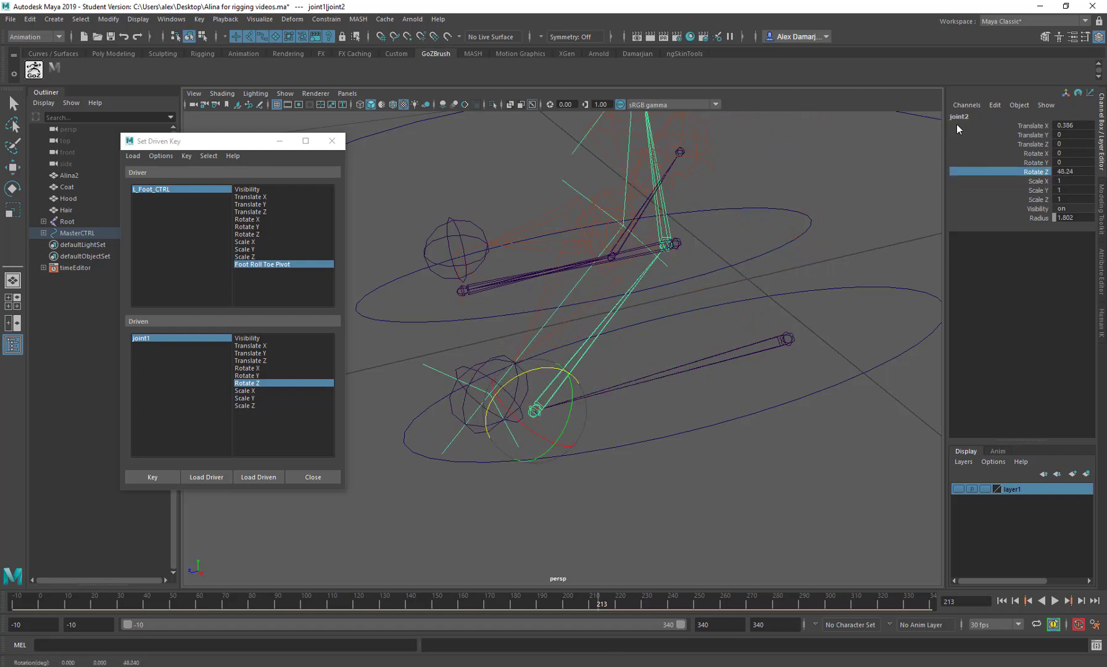
pyautogui.doubleClick(1066, 172)
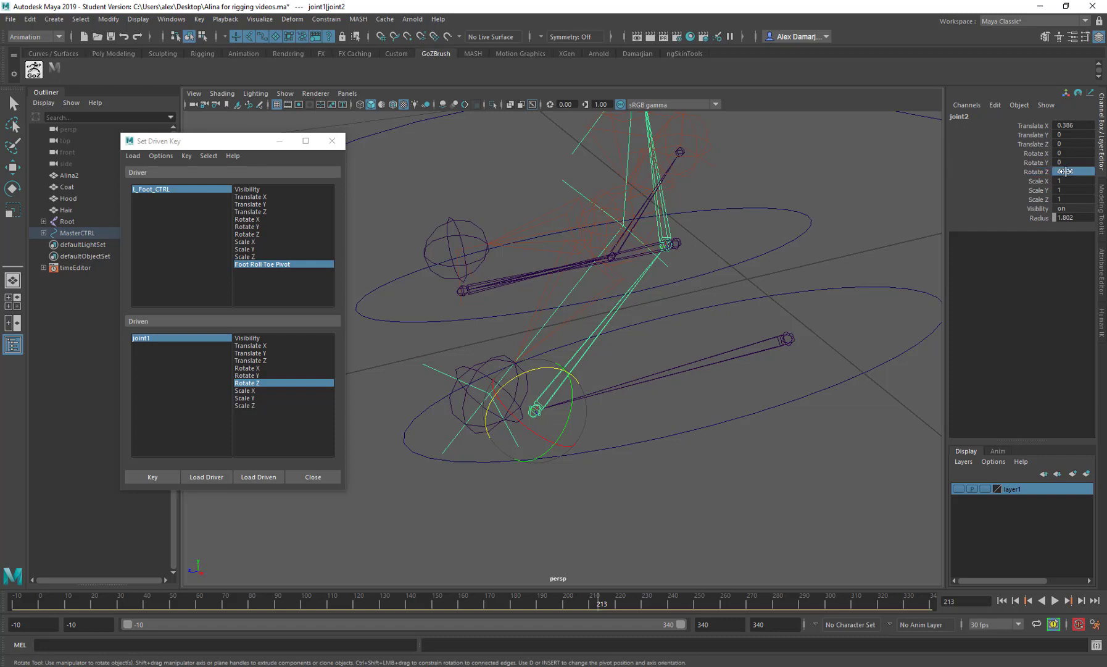
pyautogui.write('0')
pyautogui.press('Return')
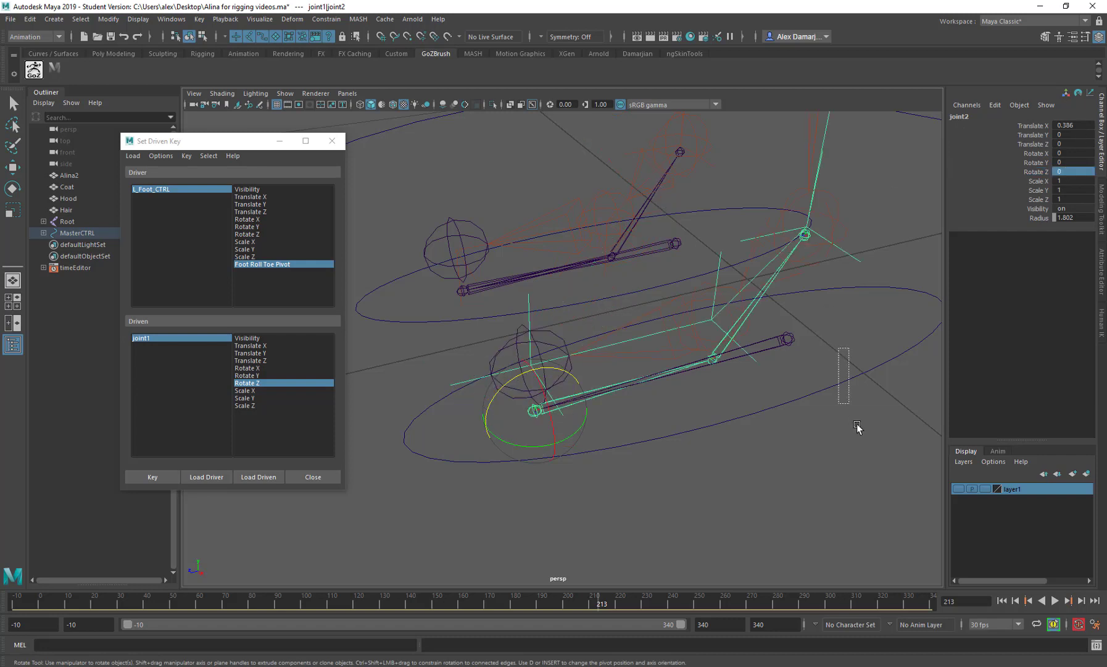
# Step: Set L_Foot_CTRL's Foot Roll Toe Pivot to 0
pyautogui.moveTo(839, 348); pyautogui.dragTo(857, 425)
pyautogui.press('w')
pyautogui.doubleClick(1071, 218)
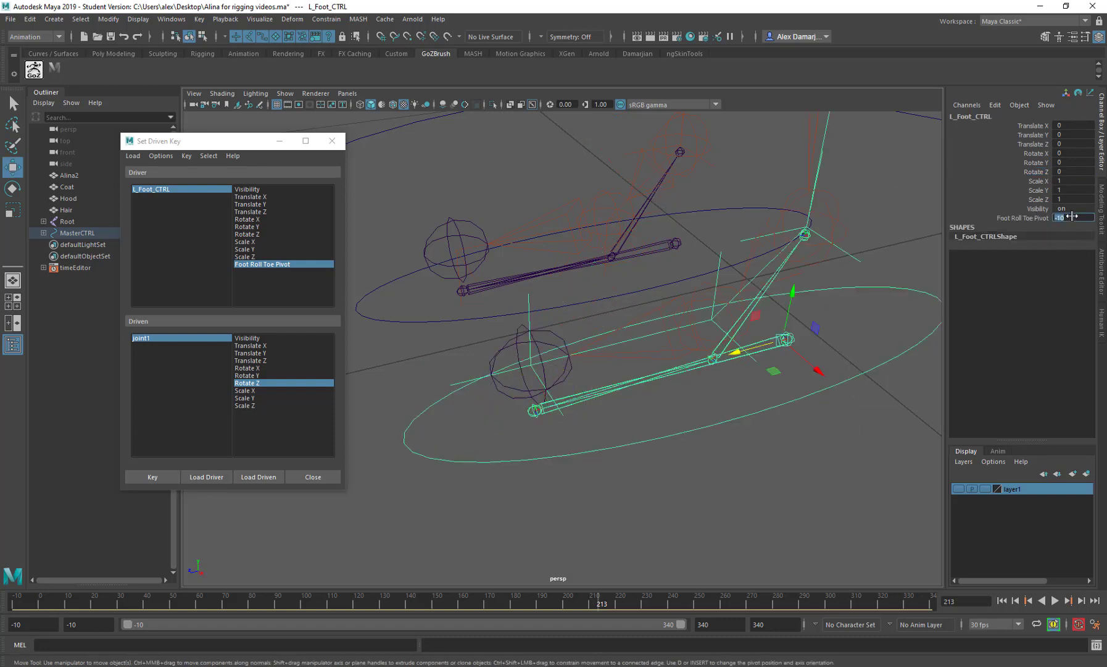
pyautogui.write('0')
# Step: Load toe joint2 as the driven object in Set Driven Key and choose Rotate Z as its driven attribute
pyautogui.click(535, 411)
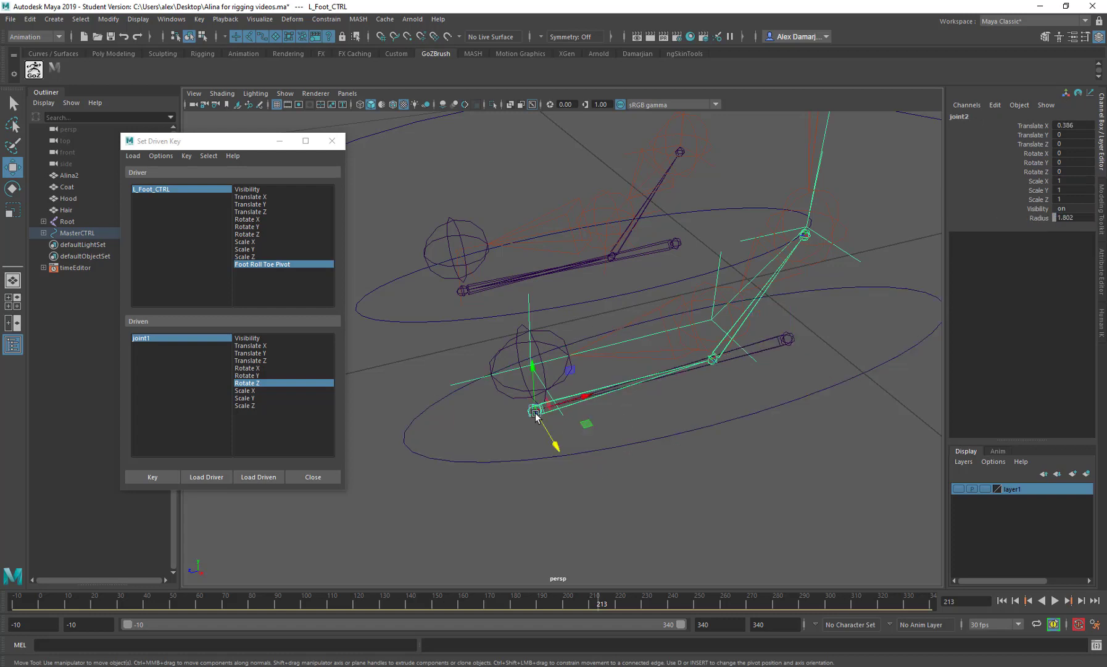
pyautogui.click(154, 477)
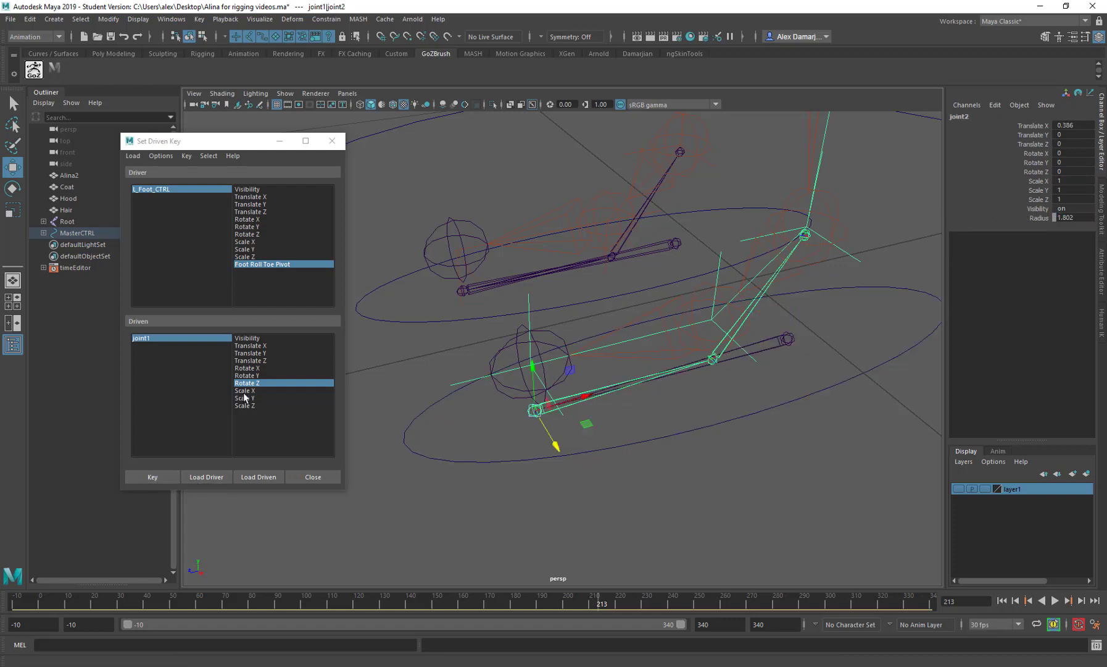
pyautogui.click(248, 481)
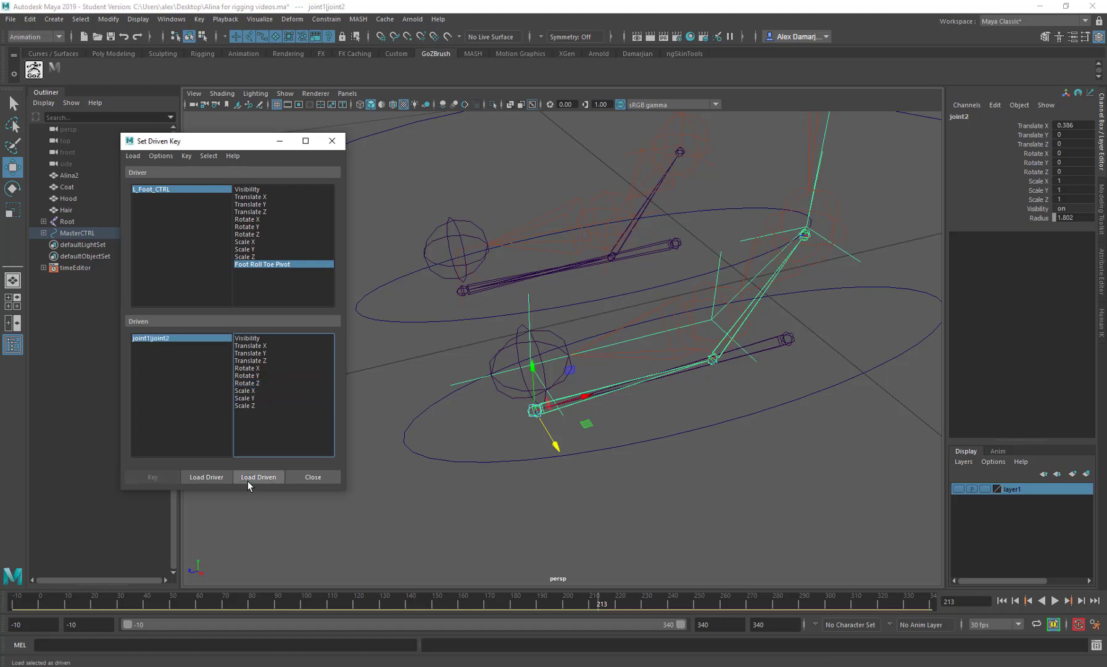
pyautogui.click(567, 482)
pyautogui.click(530, 407)
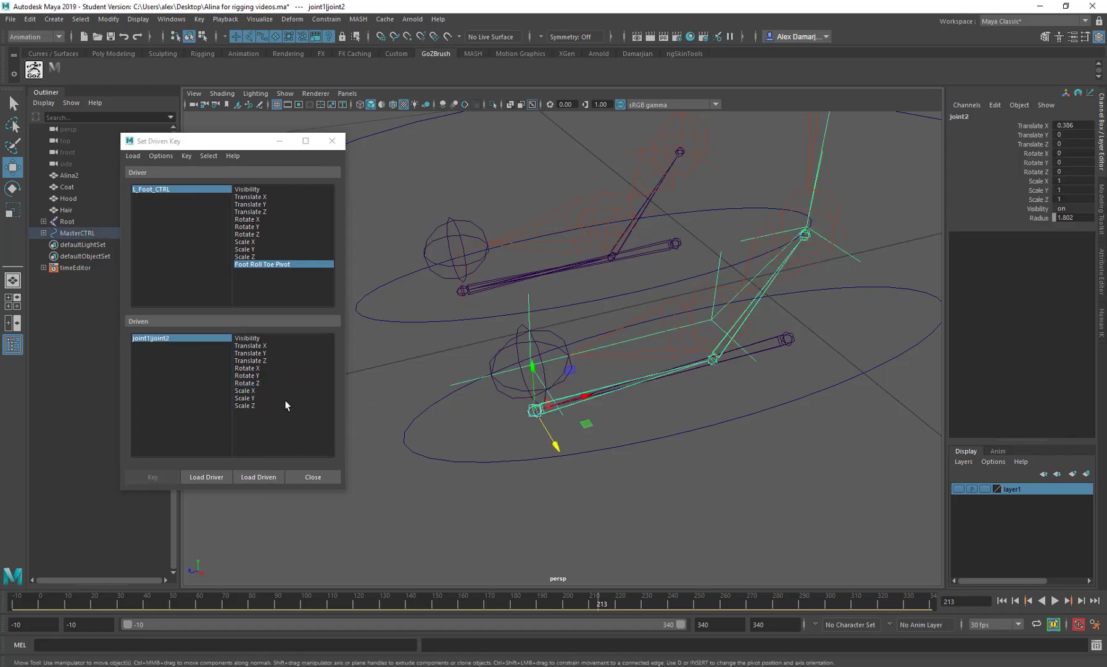
pyautogui.scroll(2, 765, 392)
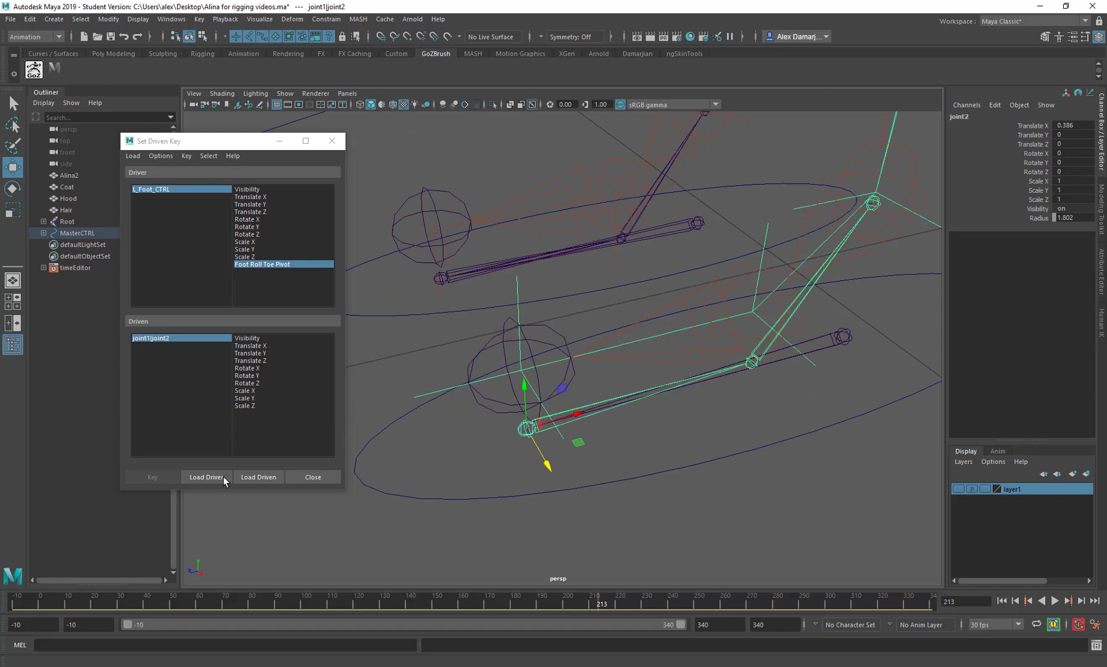
pyautogui.click(265, 383)
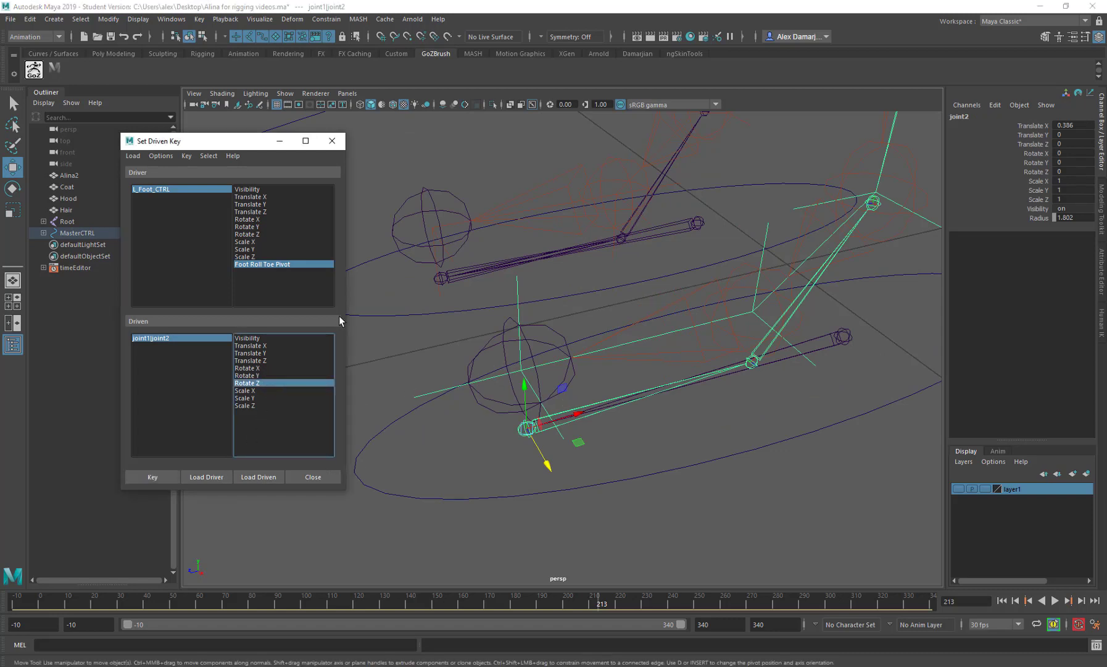
# Step: Key joint2's Rotate Z at Foot Roll Toe Pivot 0, and lower L_Foot_CTRL's Foot Roll Toe Pivot to -10
pyautogui.moveTo(704, 437); pyautogui.dragTo(758, 479)
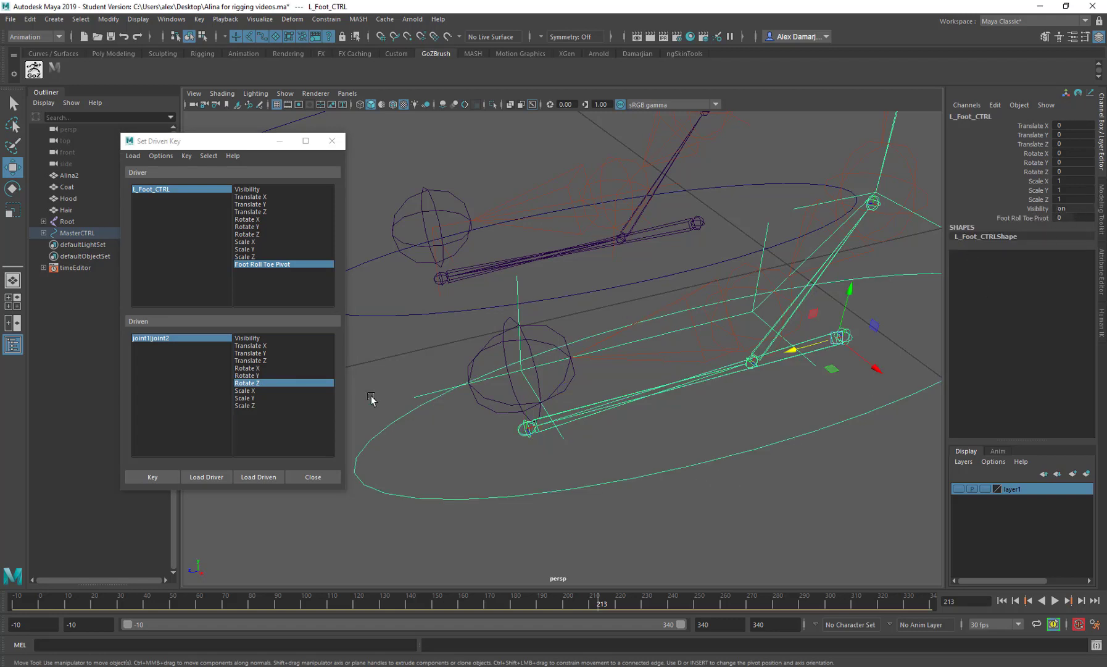
pyautogui.click(159, 479)
pyautogui.click(1034, 220)
pyautogui.moveTo(849, 432); pyautogui.dragTo(762, 422, button='middle')
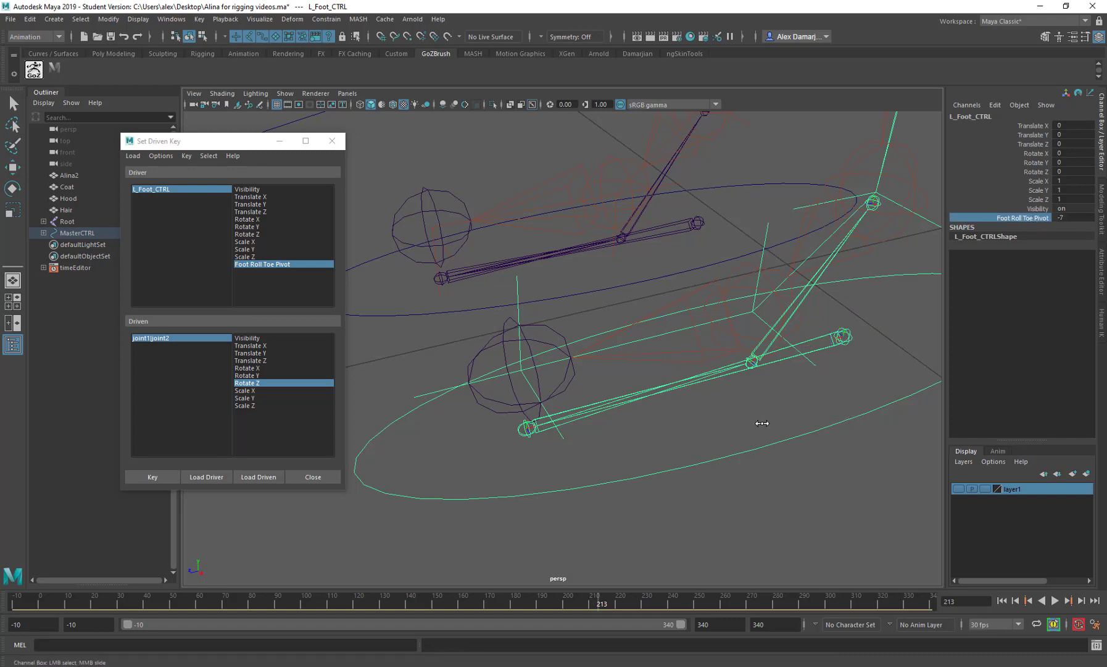
# Step: Rotate toe joint2 on Z to about 78.7 degrees and key it against the negative Foot Roll Toe Pivot value
pyautogui.click(518, 433)
pyautogui.click(525, 435)
pyautogui.click(1056, 170)
pyautogui.press('e')
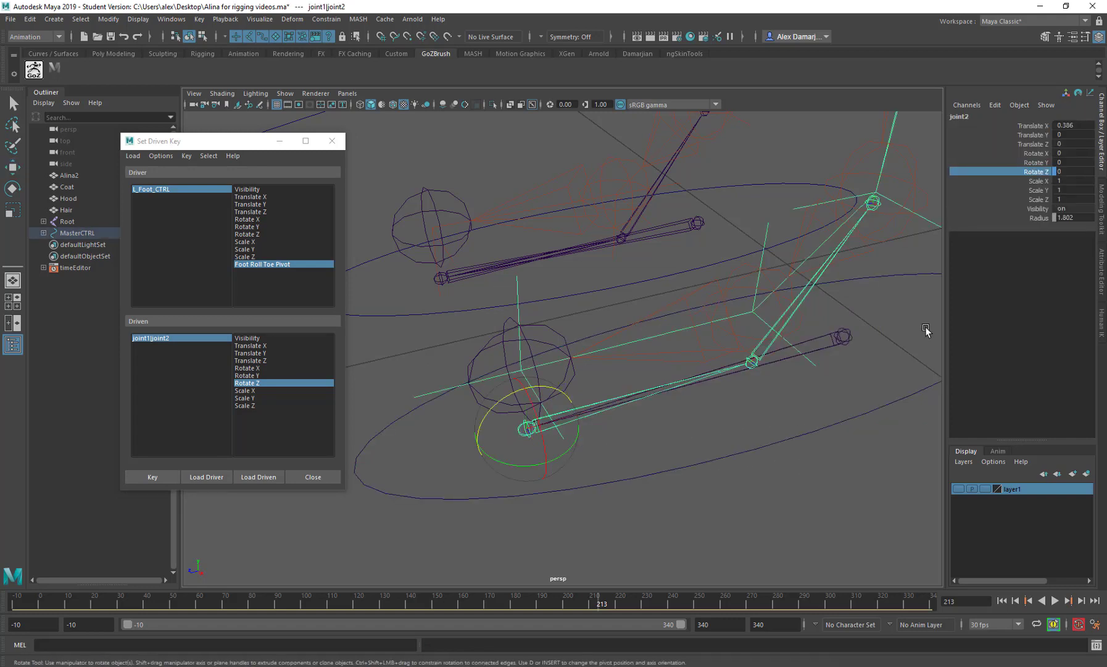
pyautogui.moveTo(928, 328); pyautogui.dragTo(692, 414, button='middle')
pyautogui.scroll(-7, 714, 436)
pyautogui.keyDown('alt'); pyautogui.moveTo(718, 463); pyautogui.dragTo(723, 427); pyautogui.keyUp('alt')
pyautogui.keyDown('alt'); pyautogui.moveTo(724, 427); pyautogui.dragTo(728, 467, button='middle'); pyautogui.keyUp('alt')
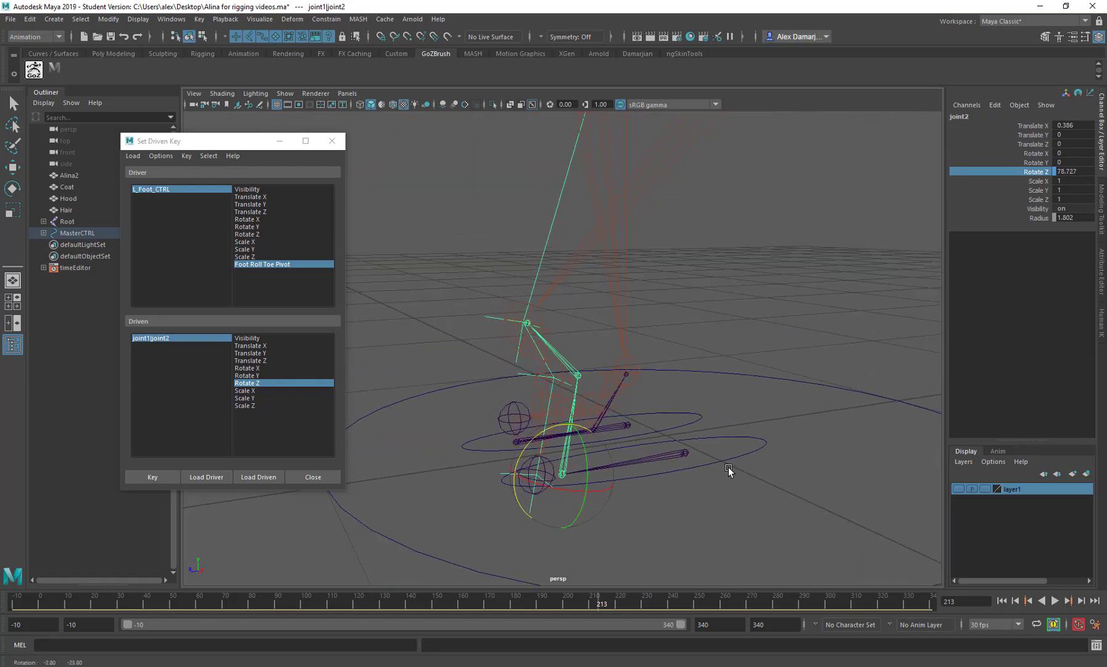
pyautogui.keyDown('alt'); pyautogui.moveTo(622, 390); pyautogui.dragTo(596, 469); pyautogui.keyUp('alt')
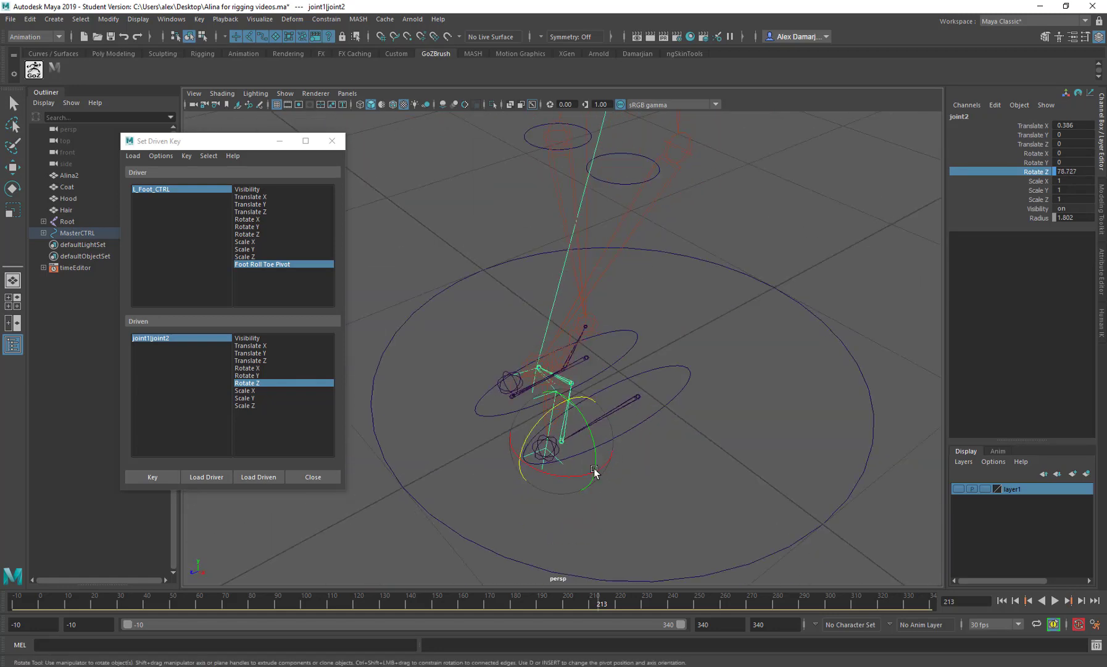
pyautogui.keyDown('alt'); pyautogui.moveTo(688, 459); pyautogui.dragTo(949, 481, button='right'); pyautogui.keyUp('alt')
pyautogui.keyDown('alt'); pyautogui.moveTo(713, 491); pyautogui.dragTo(653, 422); pyautogui.keyUp('alt')
pyautogui.keyDown('alt'); pyautogui.moveTo(653, 422); pyautogui.dragTo(656, 461, button='middle'); pyautogui.keyUp('alt')
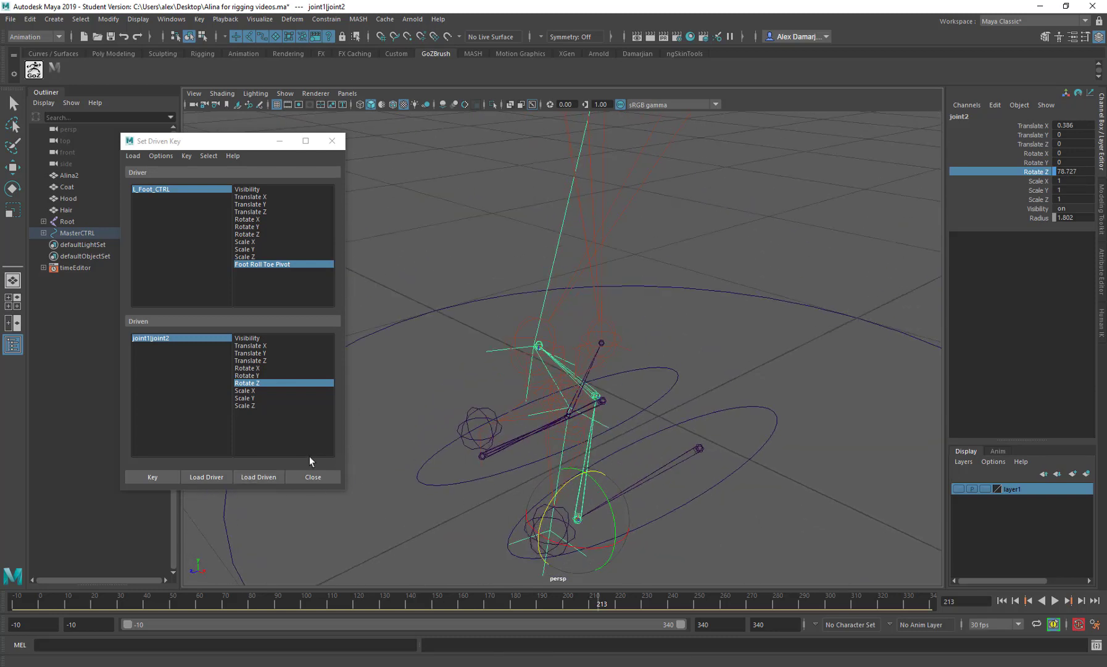
pyautogui.click(159, 475)
# Step: Test the foot roll by scrubbing L_Foot_CTRL's Foot Roll Toe Pivot, and reset the attribute to 0
pyautogui.click(775, 432)
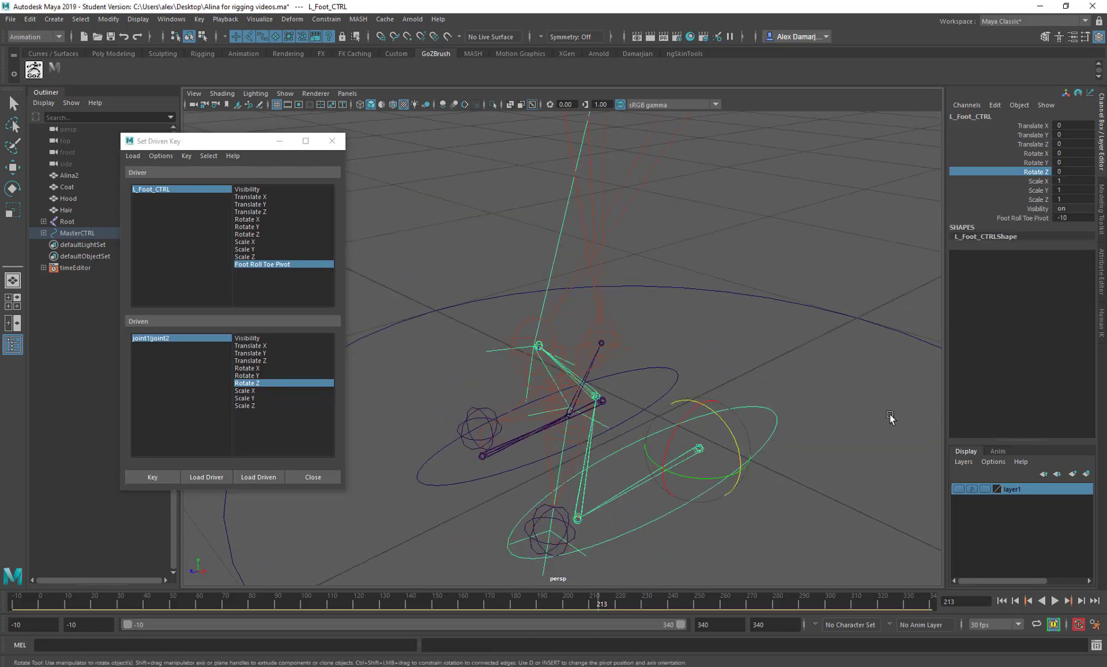
pyautogui.click(1041, 217)
pyautogui.moveTo(743, 321); pyautogui.dragTo(809, 351, button='middle')
pyautogui.doubleClick(1081, 219)
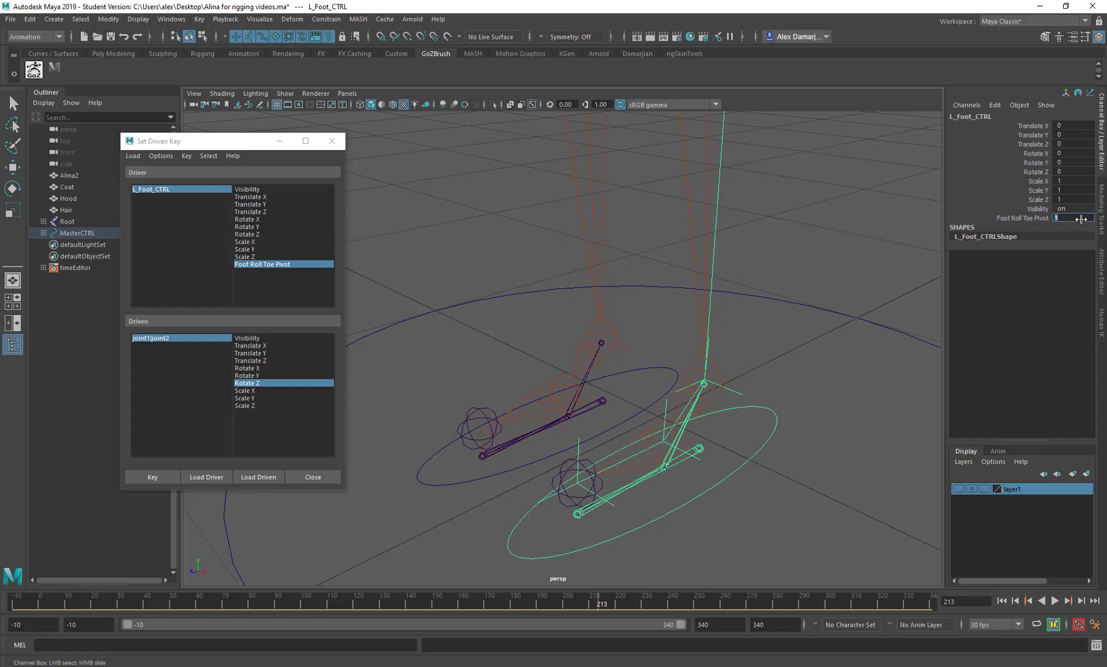
pyautogui.write('0')
pyautogui.press('Return')
# Step: Try rotating joint3 at the ball of the left foot and undo the rotation
pyautogui.keyDown('alt'); pyautogui.moveTo(633, 324); pyautogui.dragTo(727, 421); pyautogui.keyUp('alt')
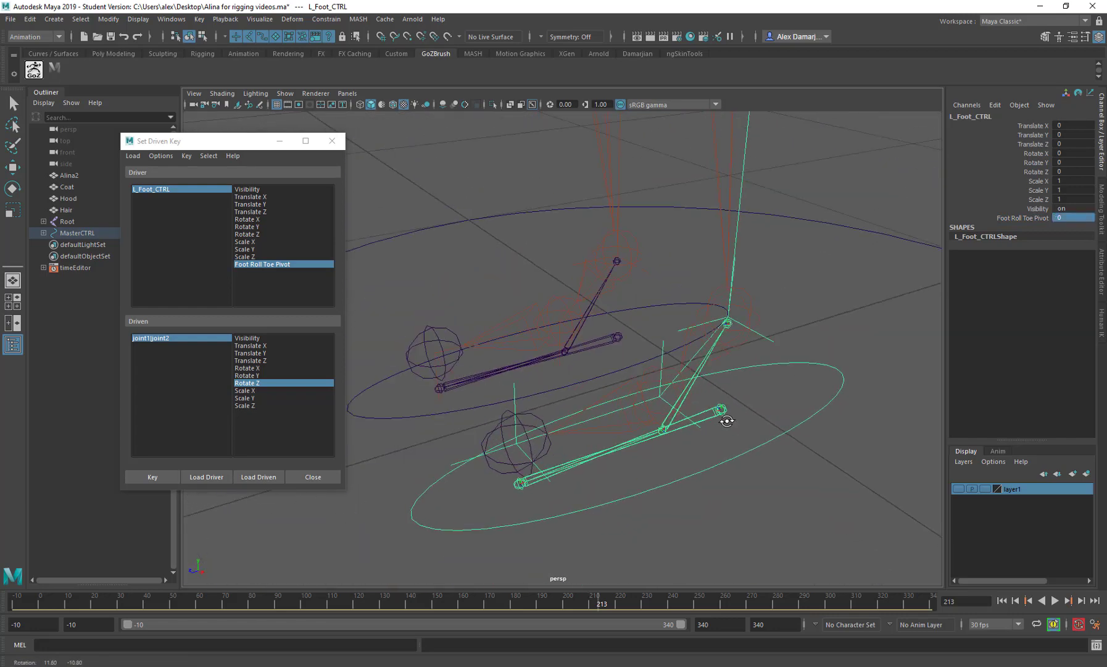
pyautogui.click(665, 438)
pyautogui.click(666, 431)
pyautogui.press('w')
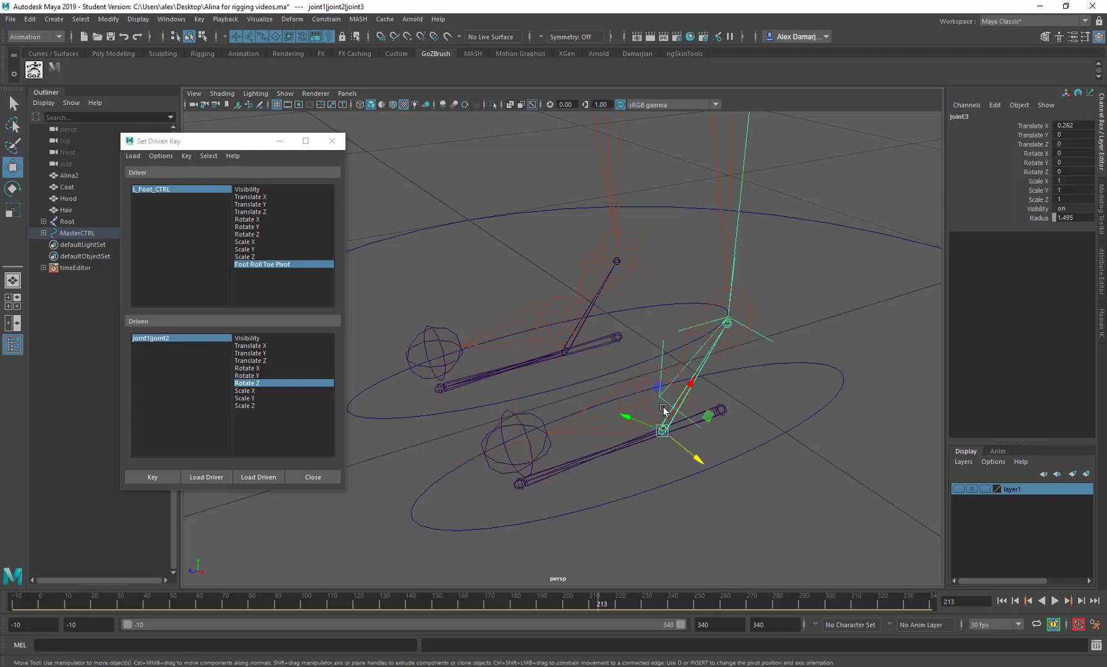
pyautogui.press('e')
pyautogui.moveTo(655, 388)
pyautogui.mouseDown()
pyautogui.moveTo(628, 403)
pyautogui.moveTo(655, 388)
pyautogui.mouseUp()
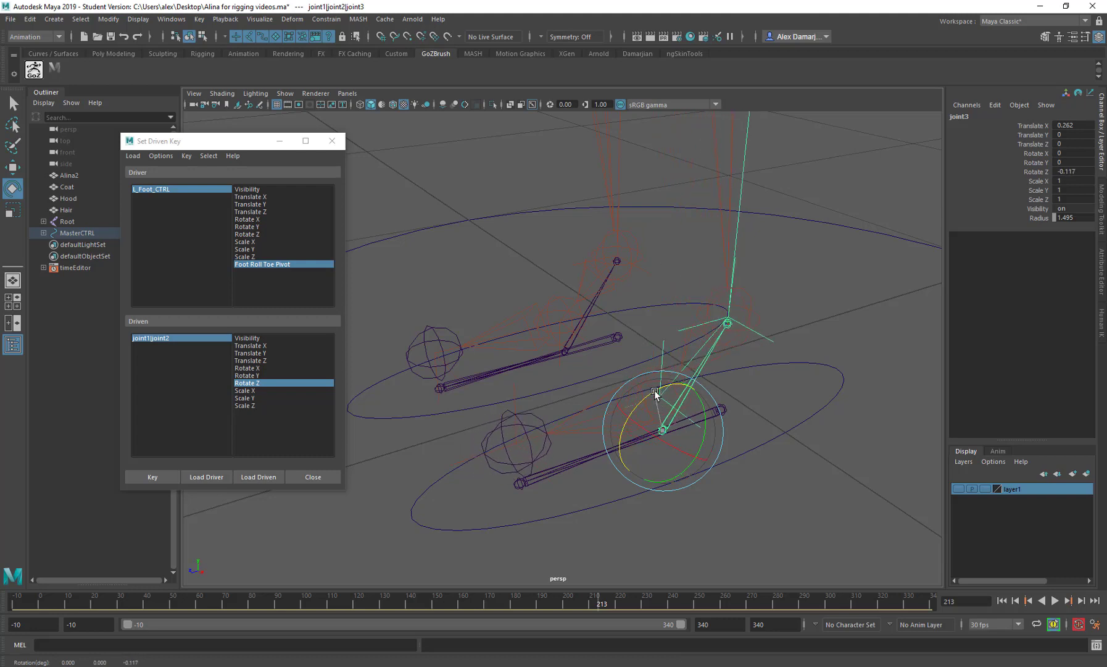
pyautogui.click(806, 458)
pyautogui.hotkey('ctrl', 'z')
# Step: Try rotating joint1 at the left heel freely and undo the rotation
pyautogui.click(732, 406)
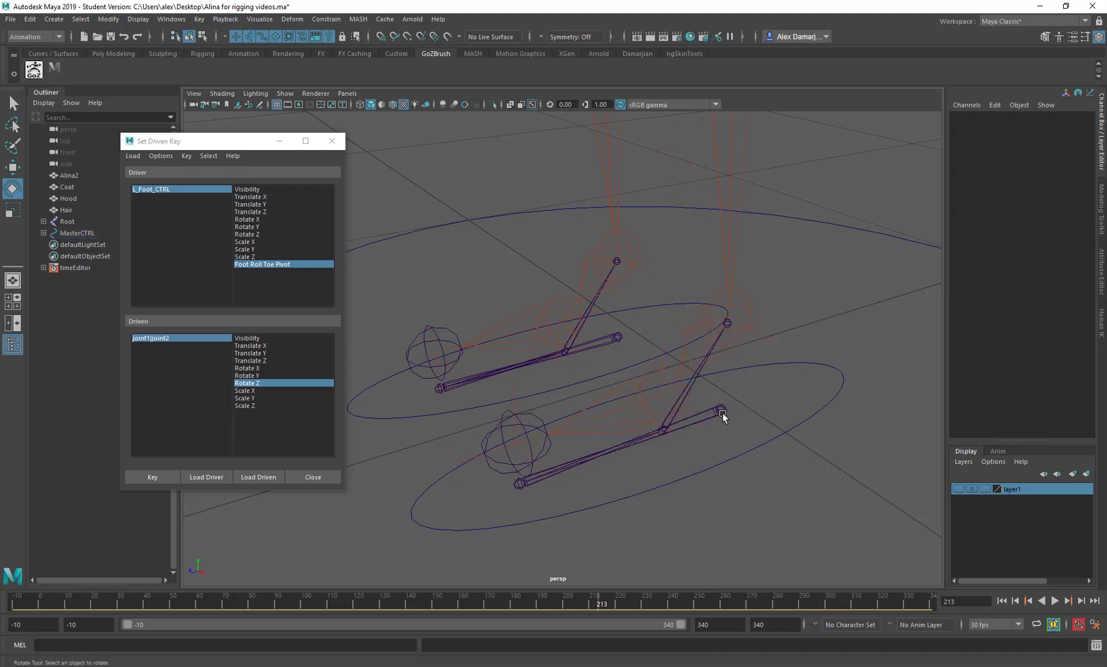
pyautogui.click(722, 412)
pyautogui.moveTo(730, 429); pyautogui.dragTo(699, 397)
pyautogui.hotkey('ctrl', 'z')
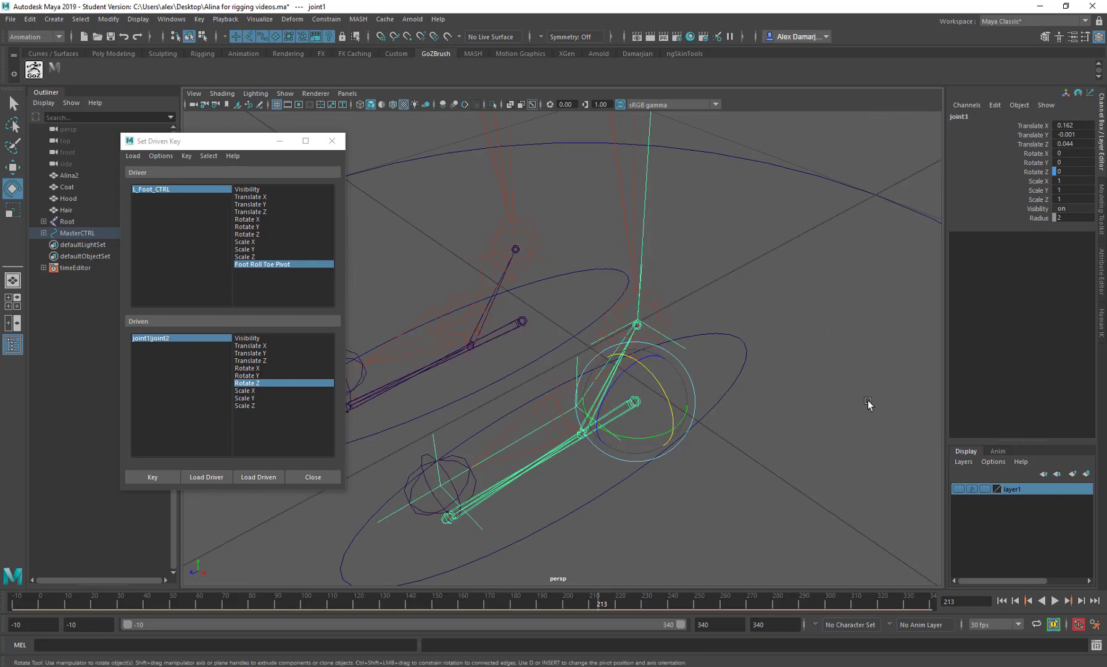
# Step: Add a keyable integer attribute named Heel Pivot to L_Foot_CTRL with a minimum of -10 and a maximum of 10
pyautogui.click(765, 389)
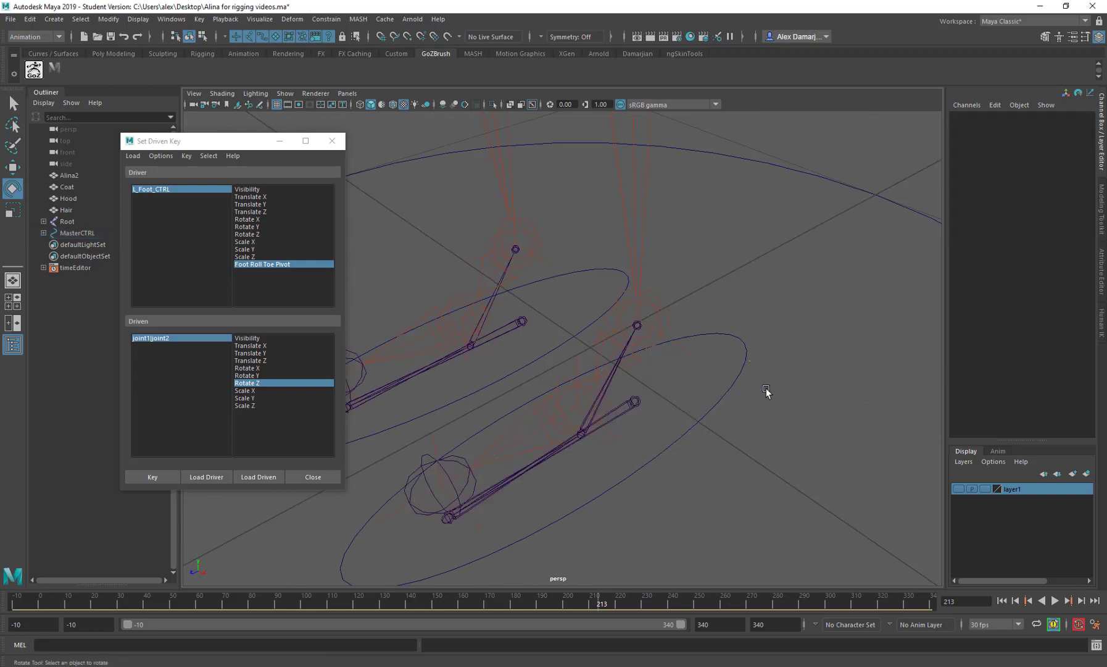
pyautogui.click(673, 339)
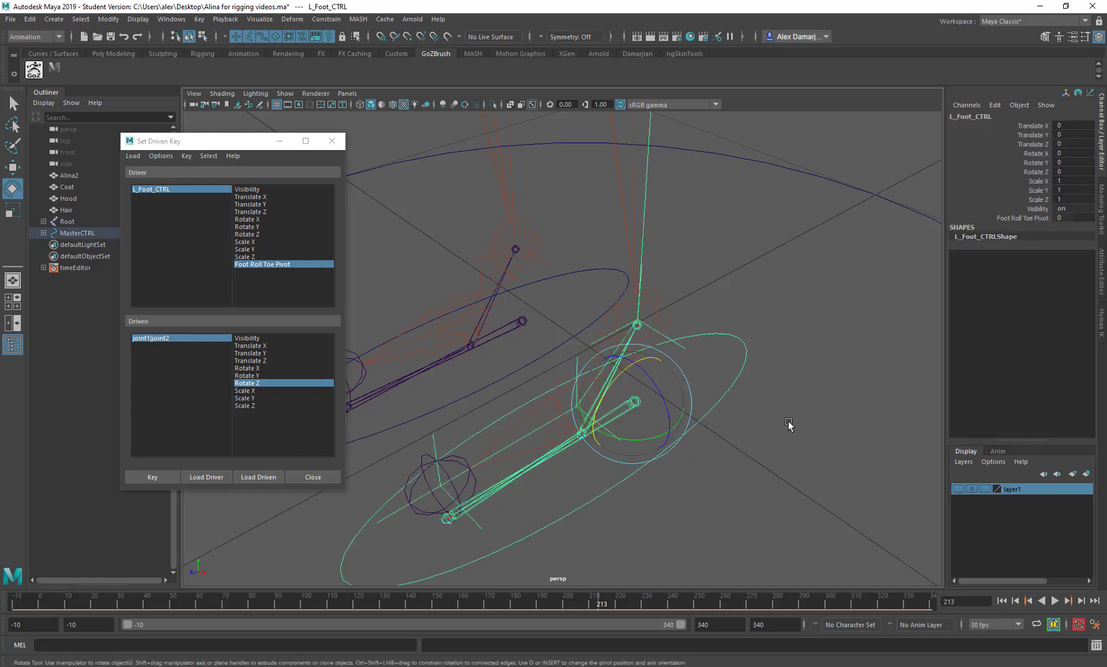
pyautogui.click(108, 19)
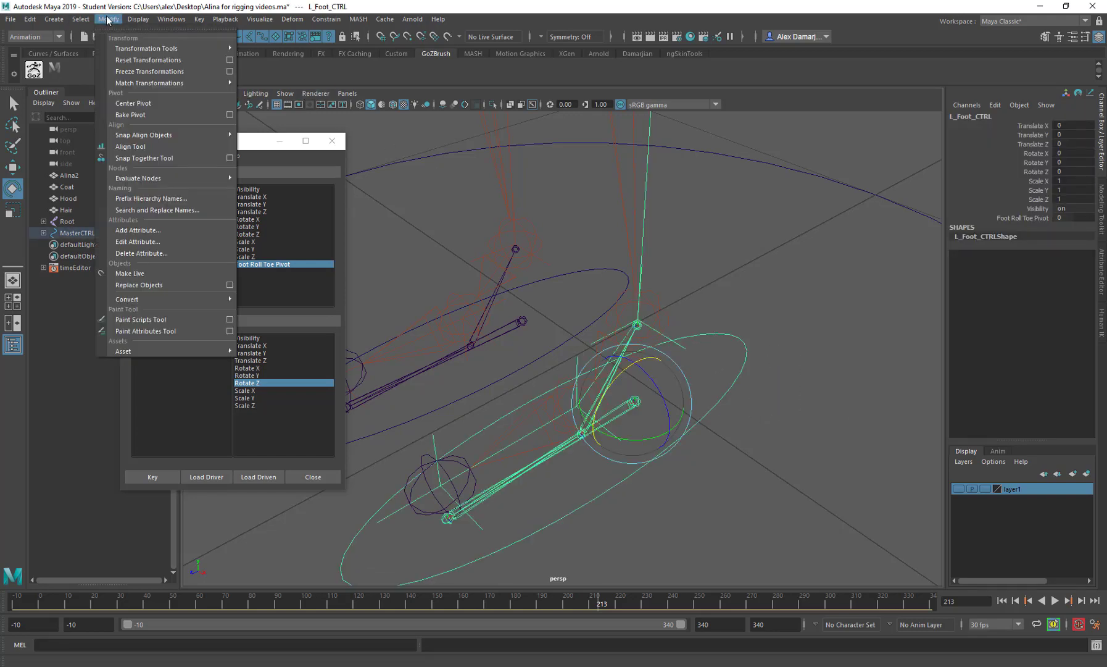
pyautogui.moveTo(170, 87)
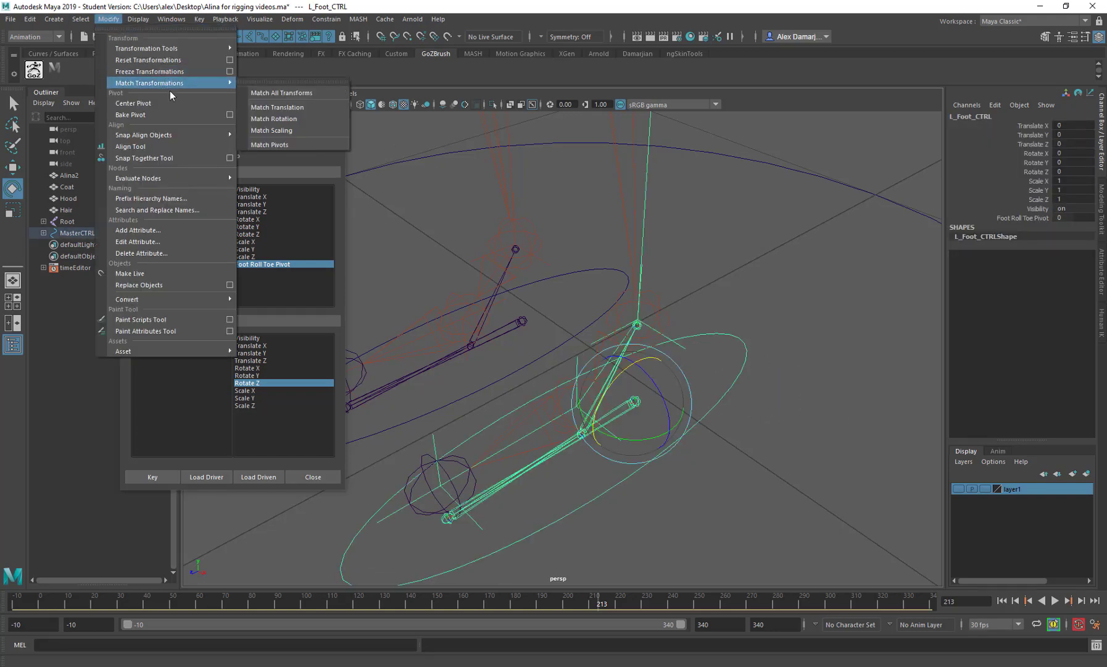
pyautogui.click(165, 231)
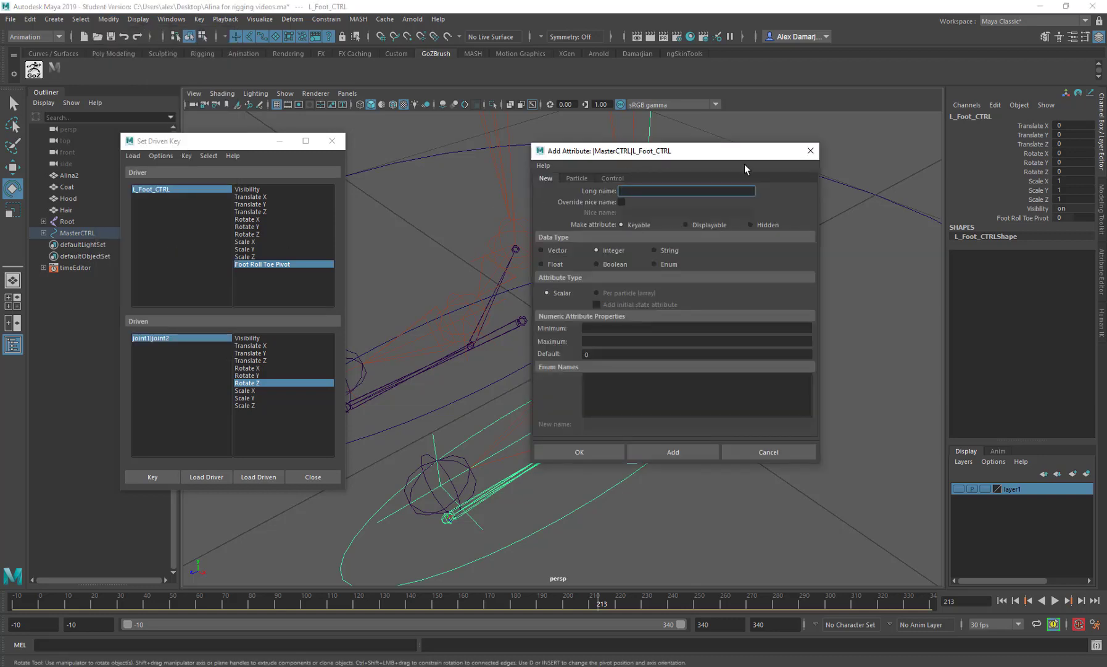
pyautogui.write('Heel Pivot')
pyautogui.click(603, 327)
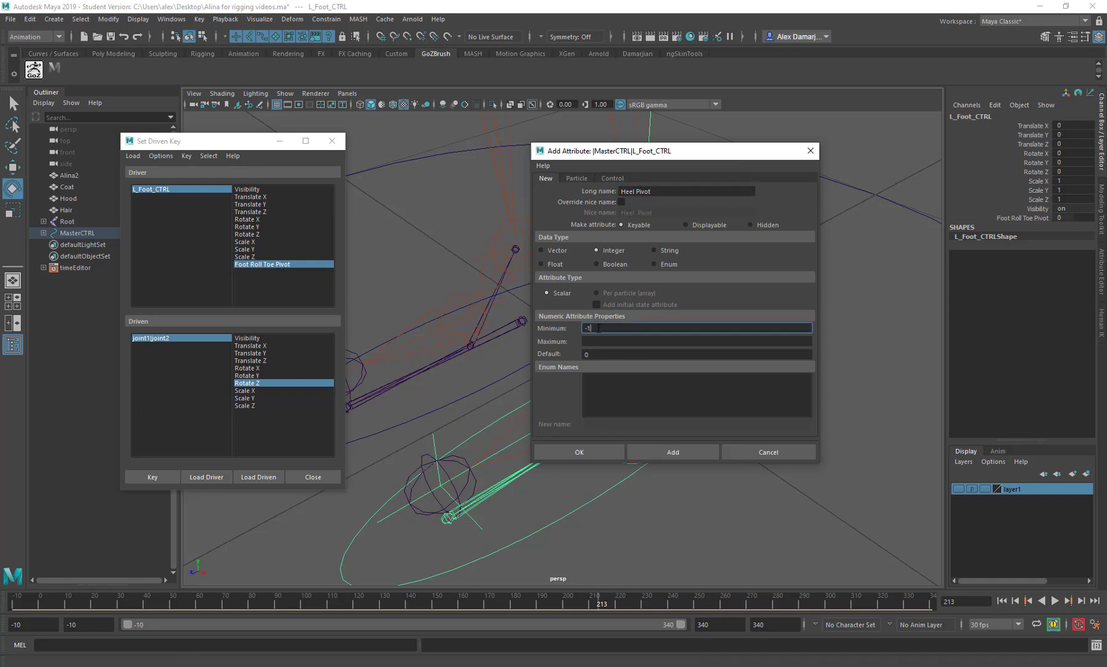
pyautogui.press('Tab')
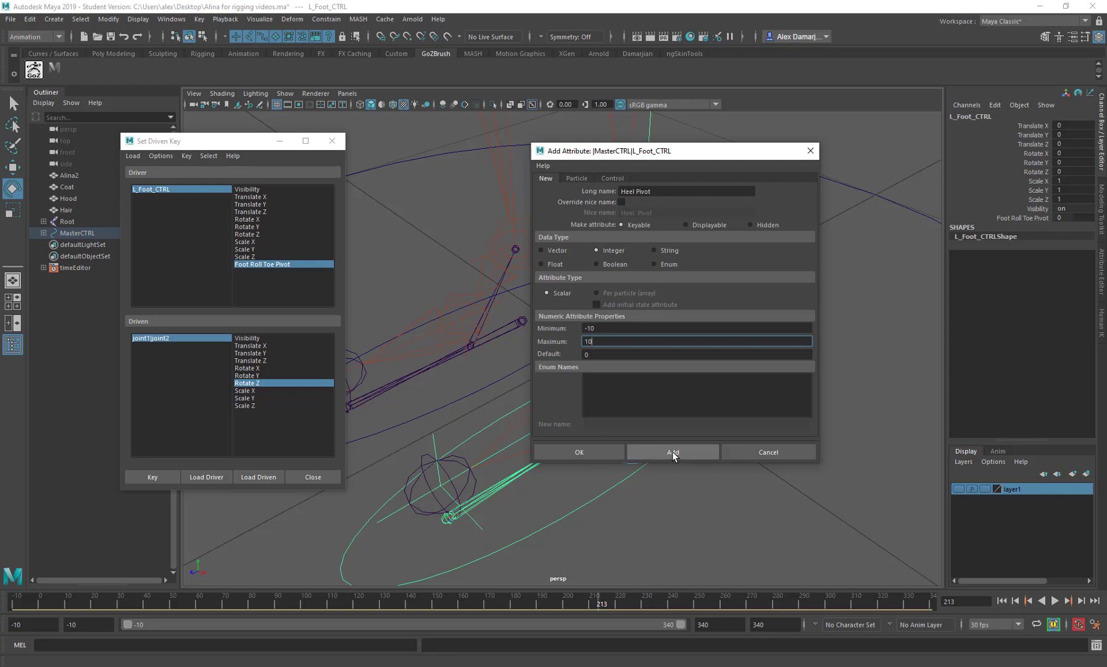
pyautogui.click(672, 452)
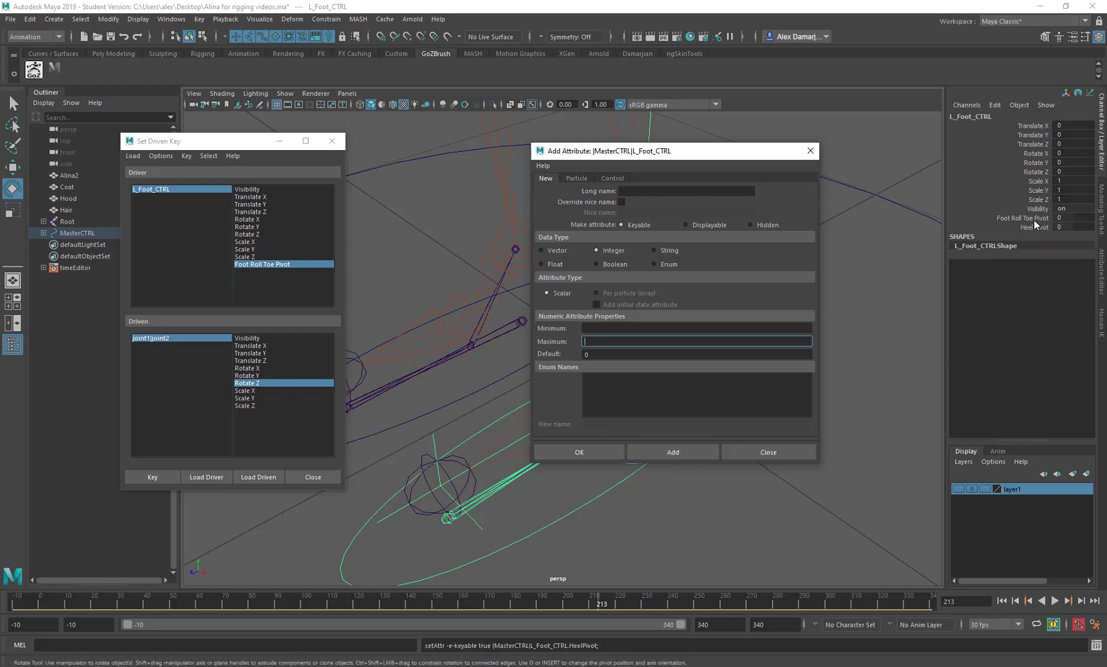
pyautogui.click(811, 150)
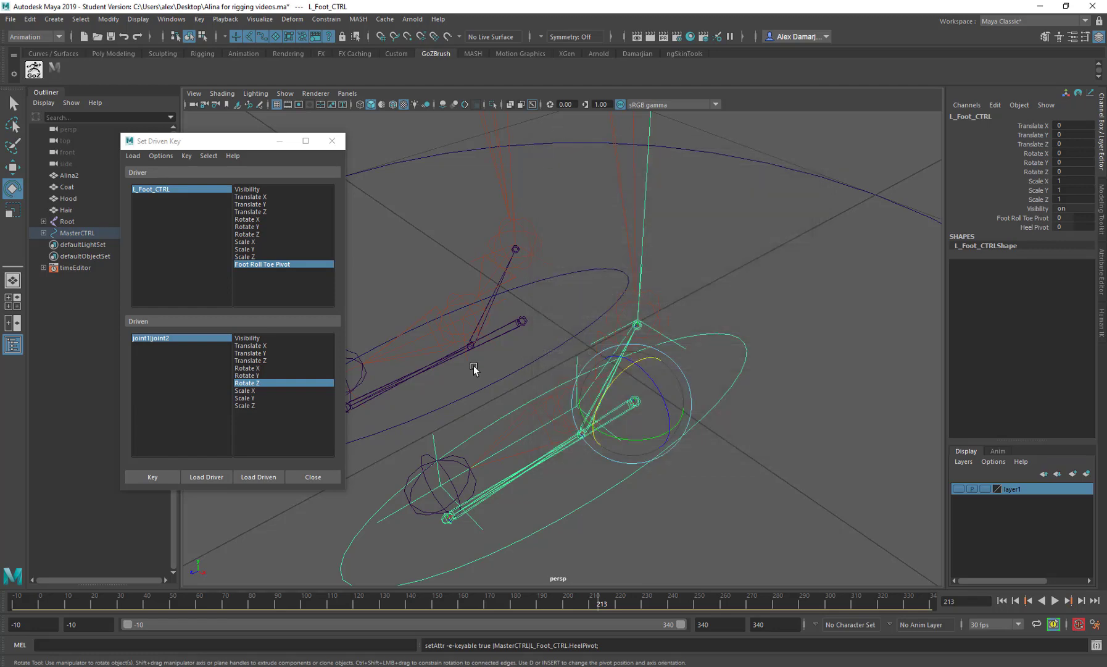
# Step: Reload L_Foot_CTRL as the driver and choose its Heel Pivot attribute in Set Driven Key
pyautogui.keyDown('alt'); pyautogui.moveTo(771, 293); pyautogui.dragTo(686, 278); pyautogui.keyUp('alt')
pyautogui.click(686, 279)
pyautogui.hotkey('ctrl', 'z')
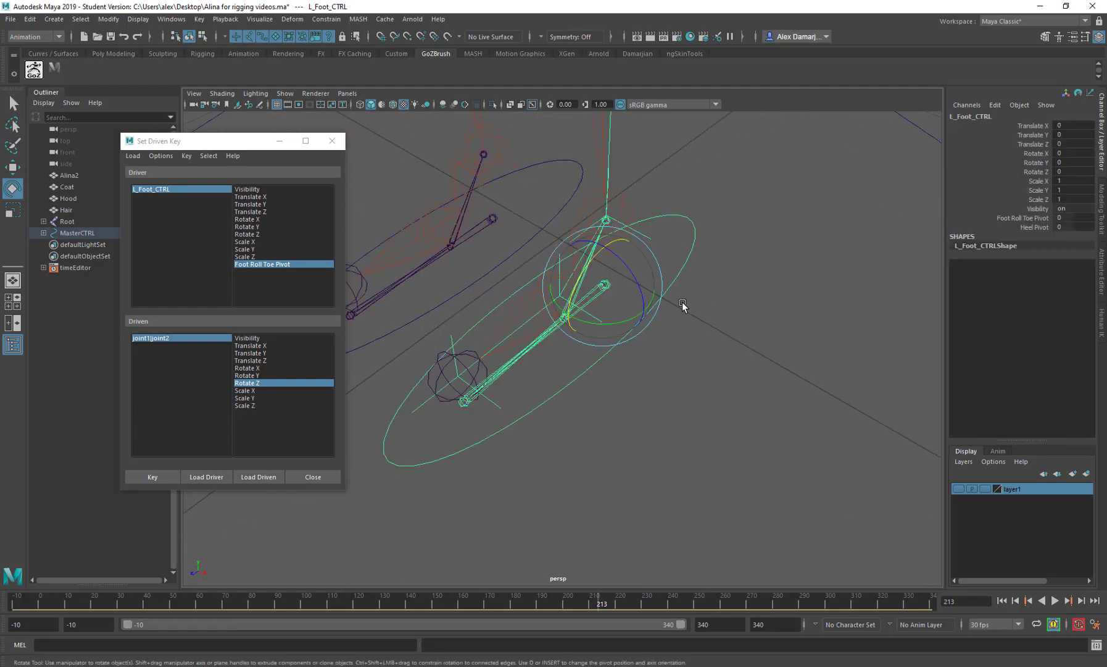
pyautogui.click(204, 476)
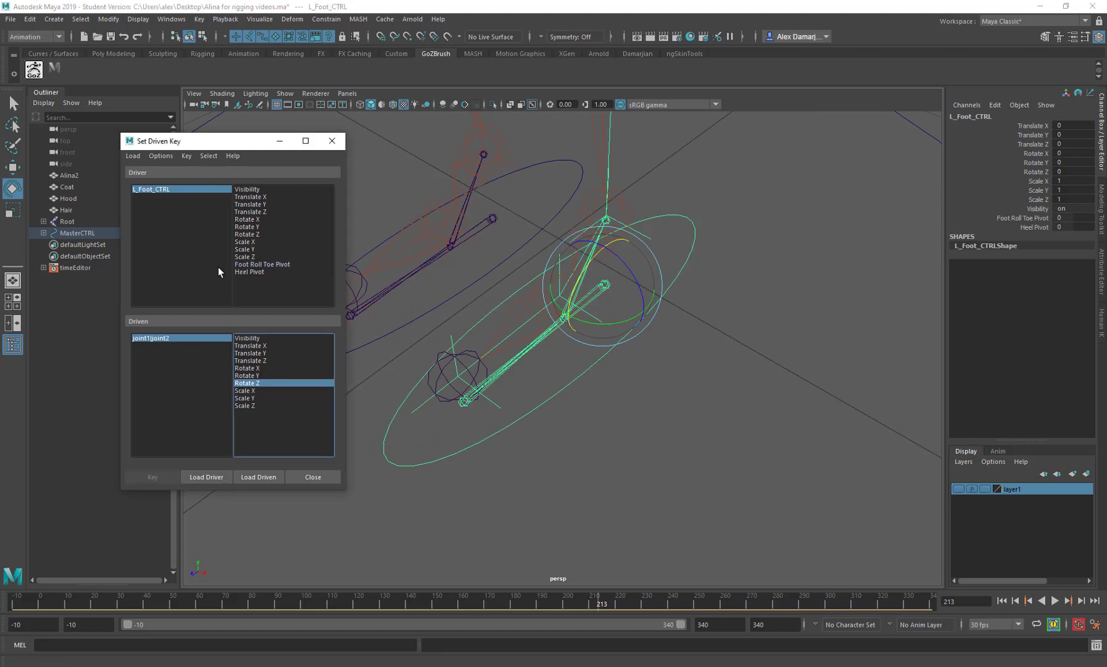
pyautogui.click(254, 272)
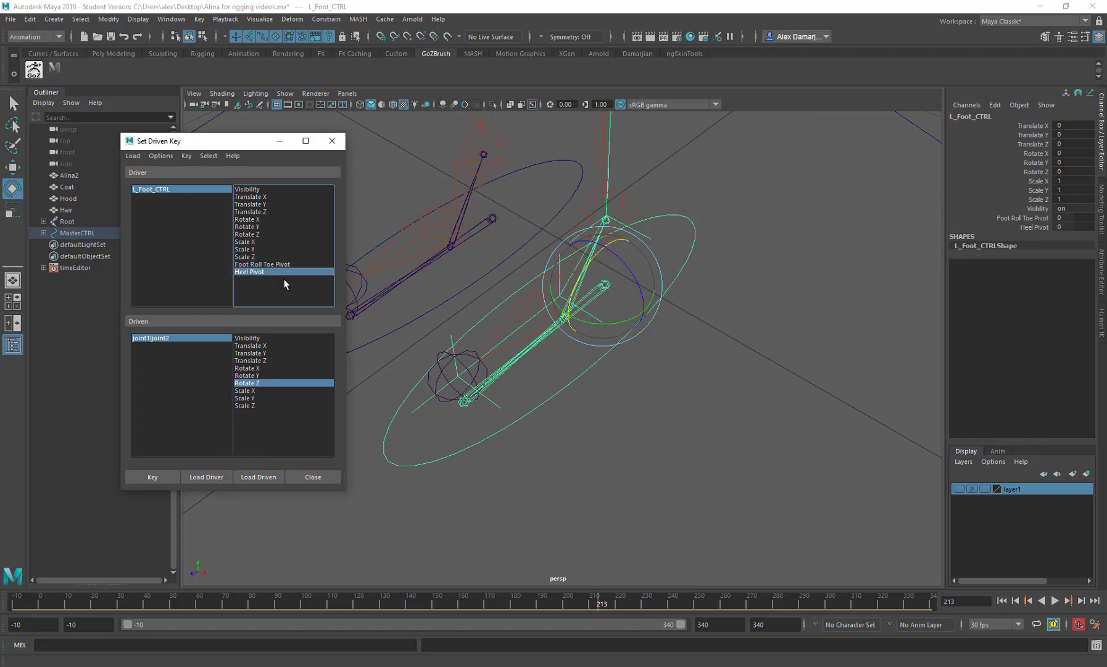
# Step: Load the left heel's joint1 as the driven object and choose Rotate Y as its driven attribute
pyautogui.keyDown('alt'); pyautogui.moveTo(643, 400); pyautogui.dragTo(787, 415); pyautogui.keyUp('alt')
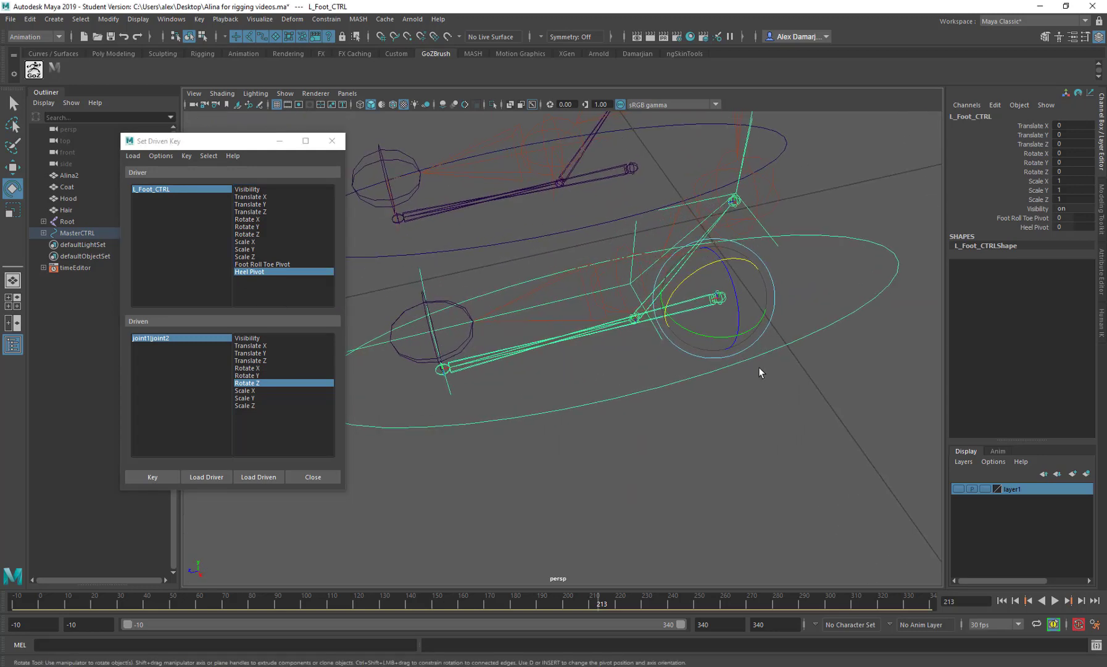
pyautogui.press('q')
pyautogui.click(732, 299)
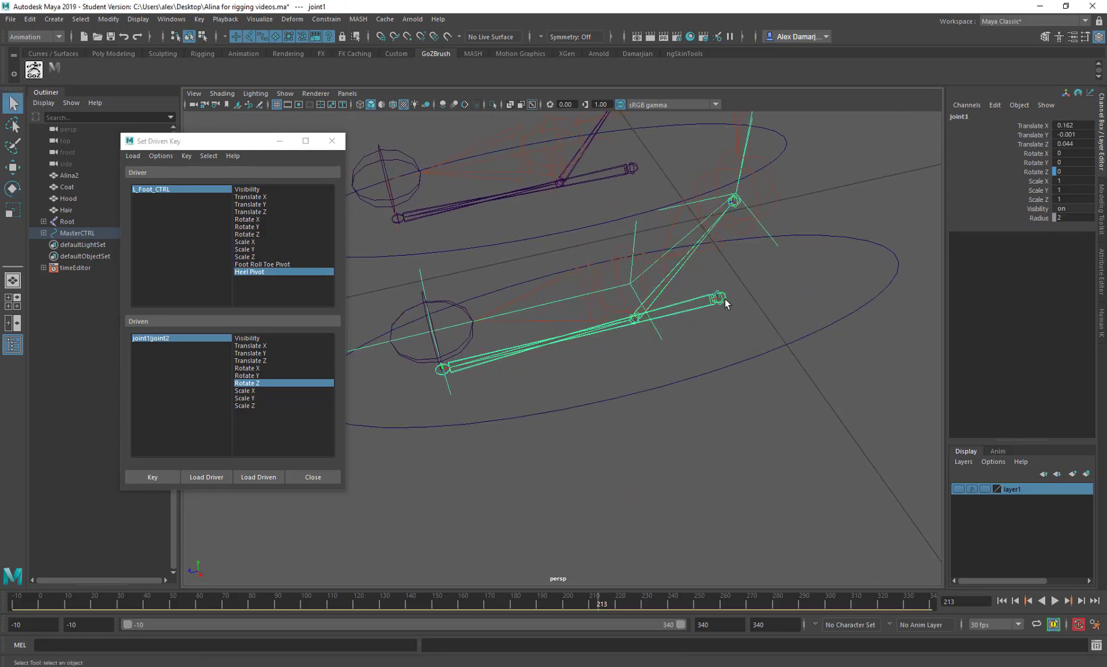
pyautogui.click(268, 477)
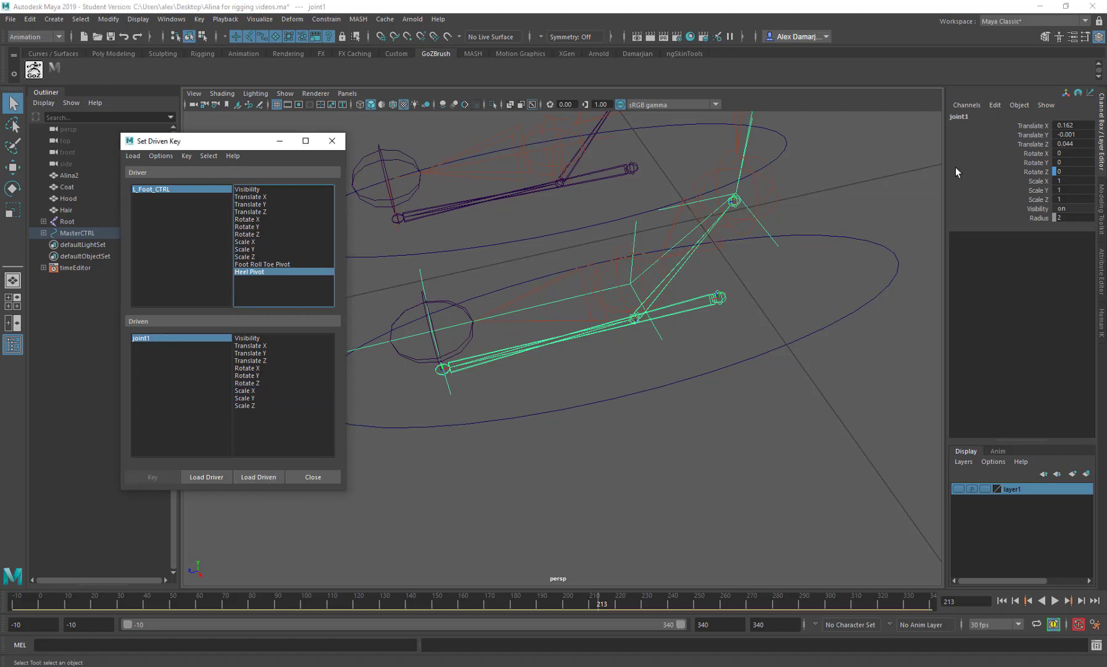
pyautogui.click(270, 376)
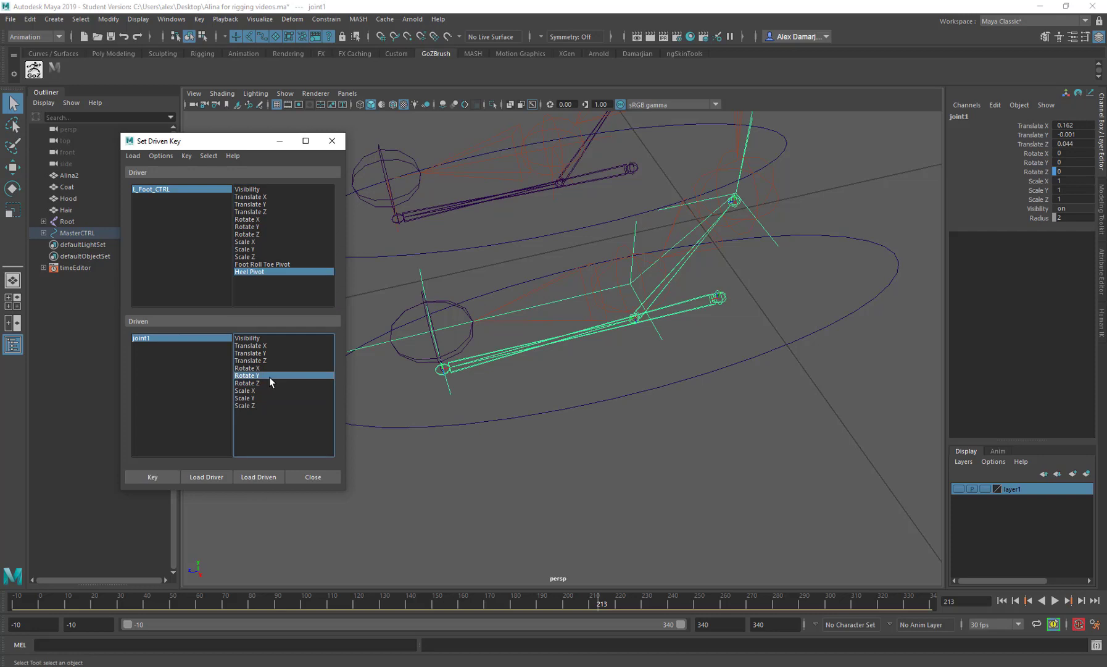
# Step: Try rotating joint1 on Y to about 37.8 degrees and undo the rotation
pyautogui.click(1026, 162)
pyautogui.moveTo(926, 245); pyautogui.dragTo(803, 239, button='middle')
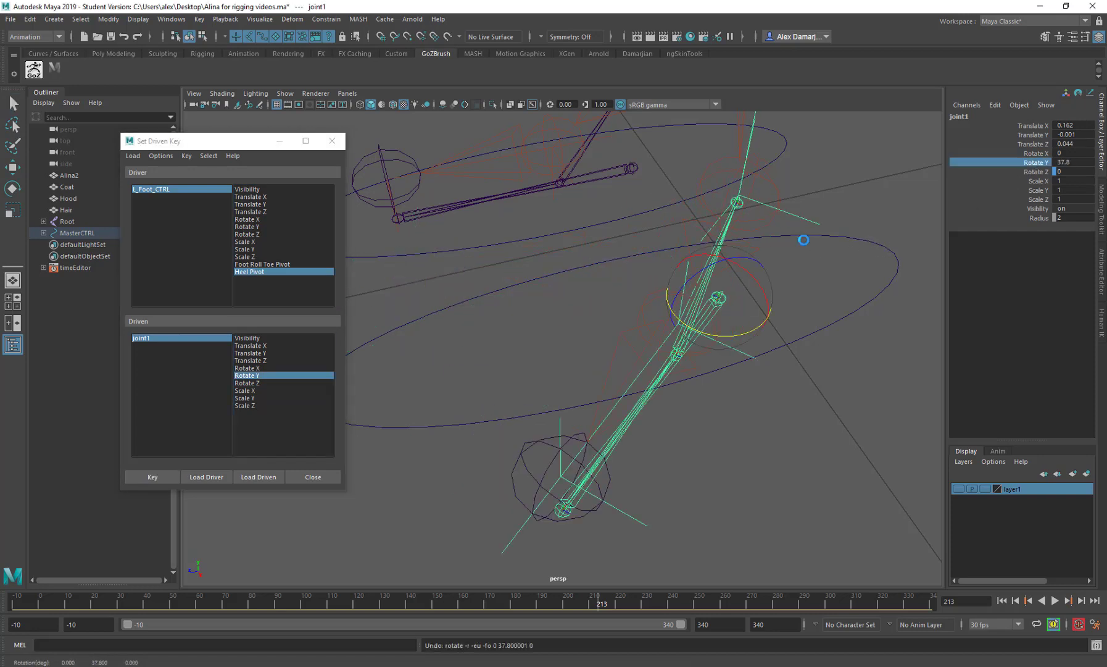
pyautogui.hotkey('ctrl', 'z')
pyautogui.keyDown('alt'); pyautogui.moveTo(568, 337); pyautogui.dragTo(622, 328); pyautogui.keyUp('alt')
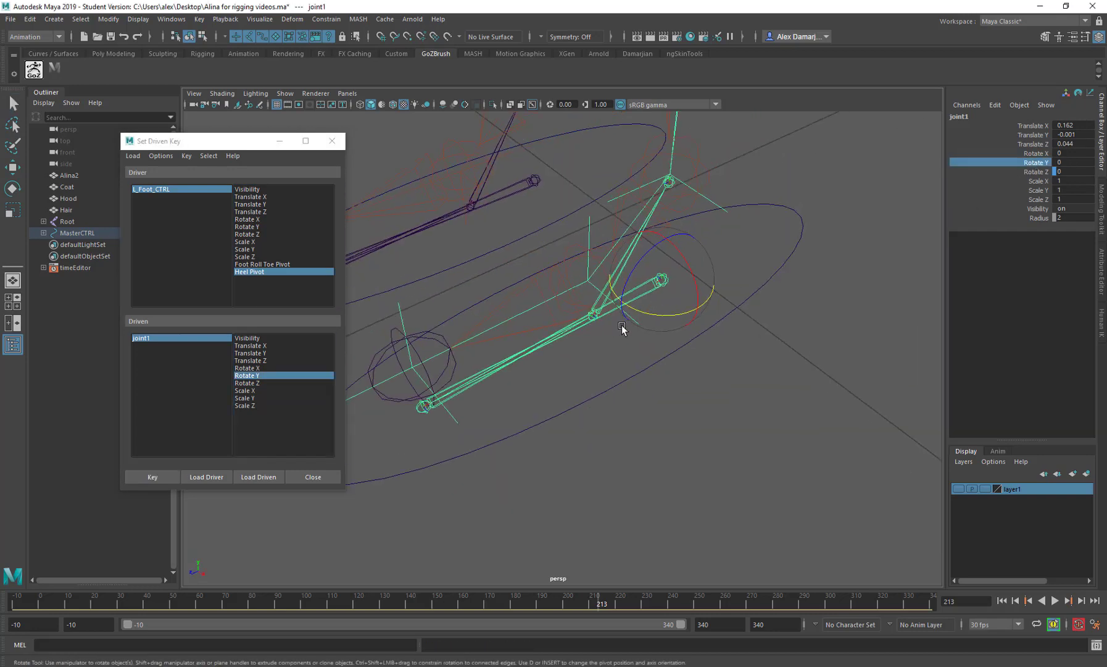
# Step: Key joint1's Rotate Y at 0 against L_Foot_CTRL's Heel Pivot at 0
pyautogui.click(678, 340)
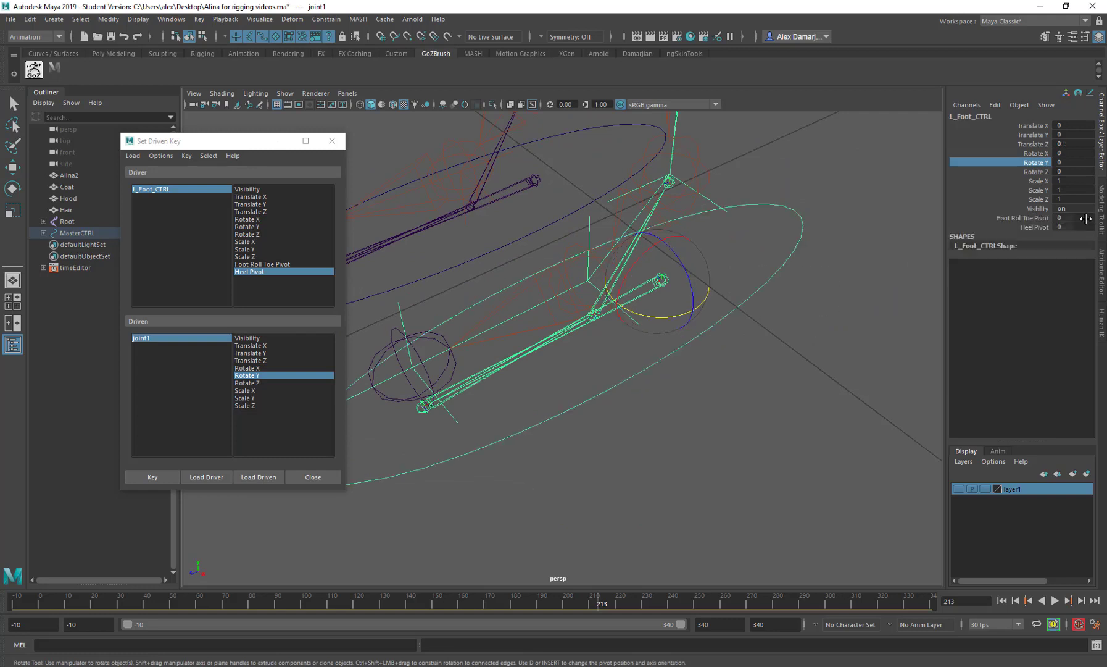
pyautogui.click(1042, 228)
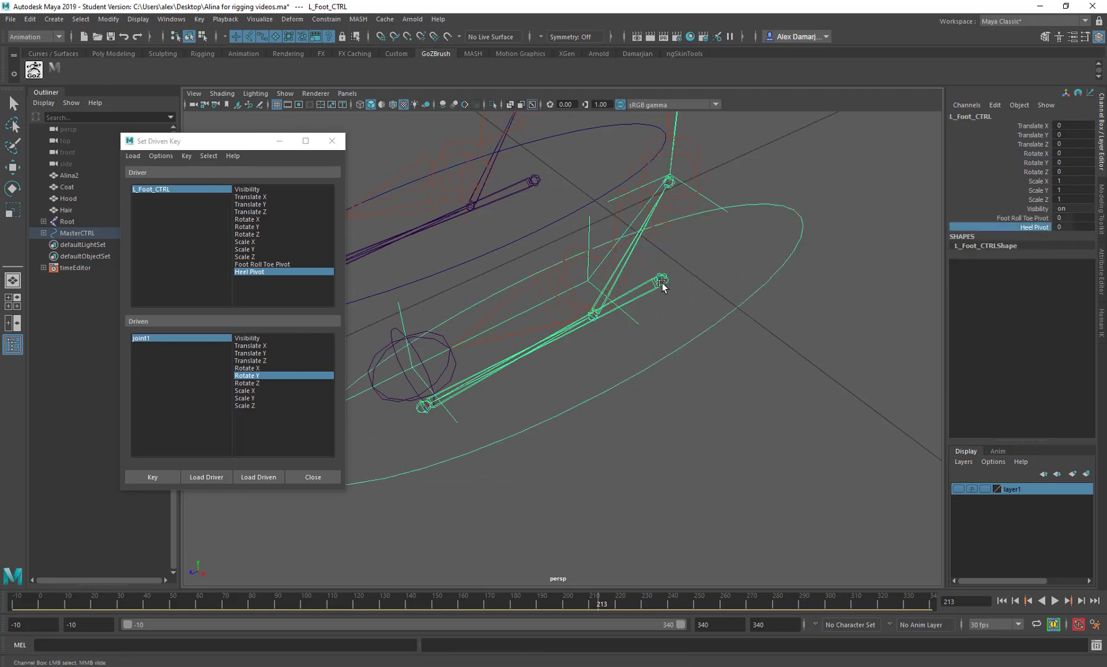
pyautogui.click(153, 477)
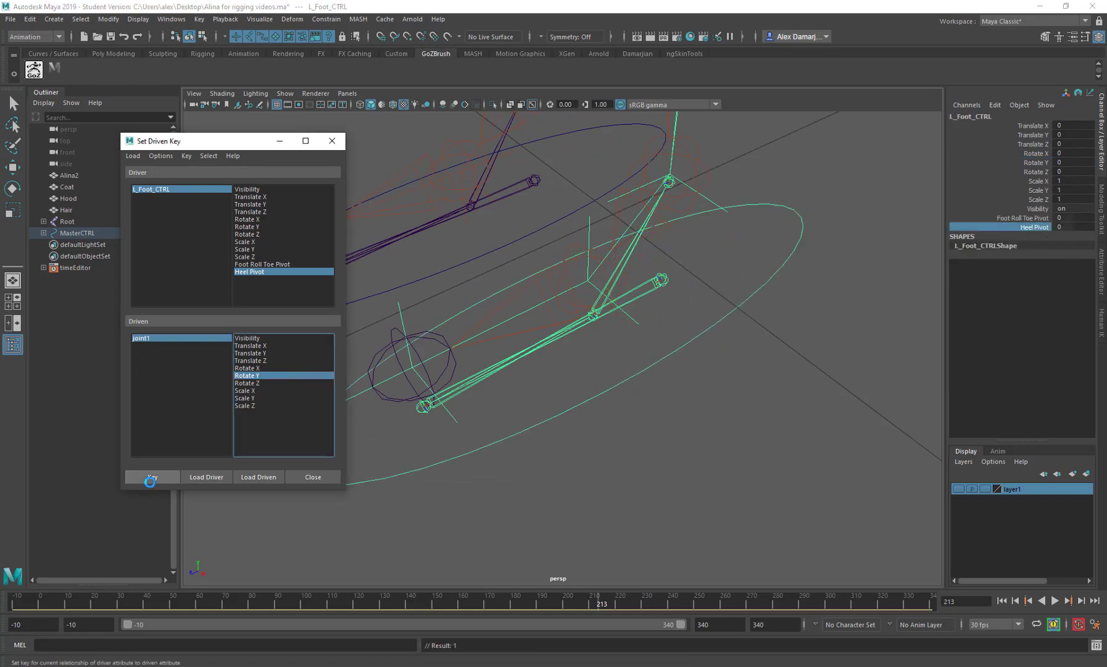
# Step: Raise L_Foot_CTRL's Heel Pivot attribute to a positive value
pyautogui.click(654, 283)
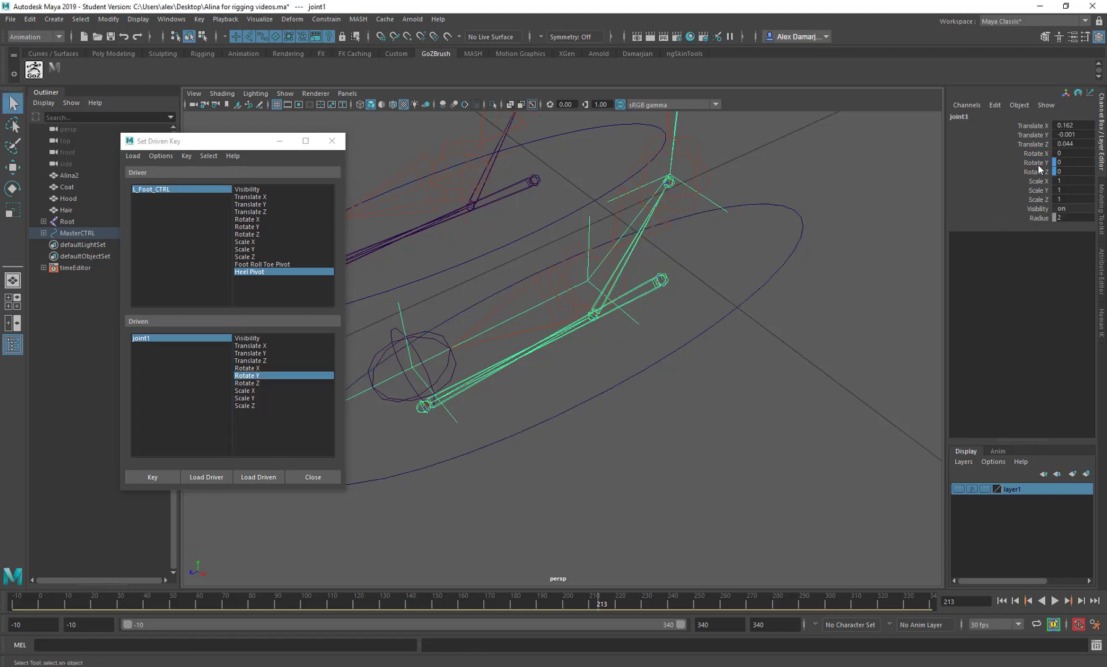
pyautogui.click(743, 299)
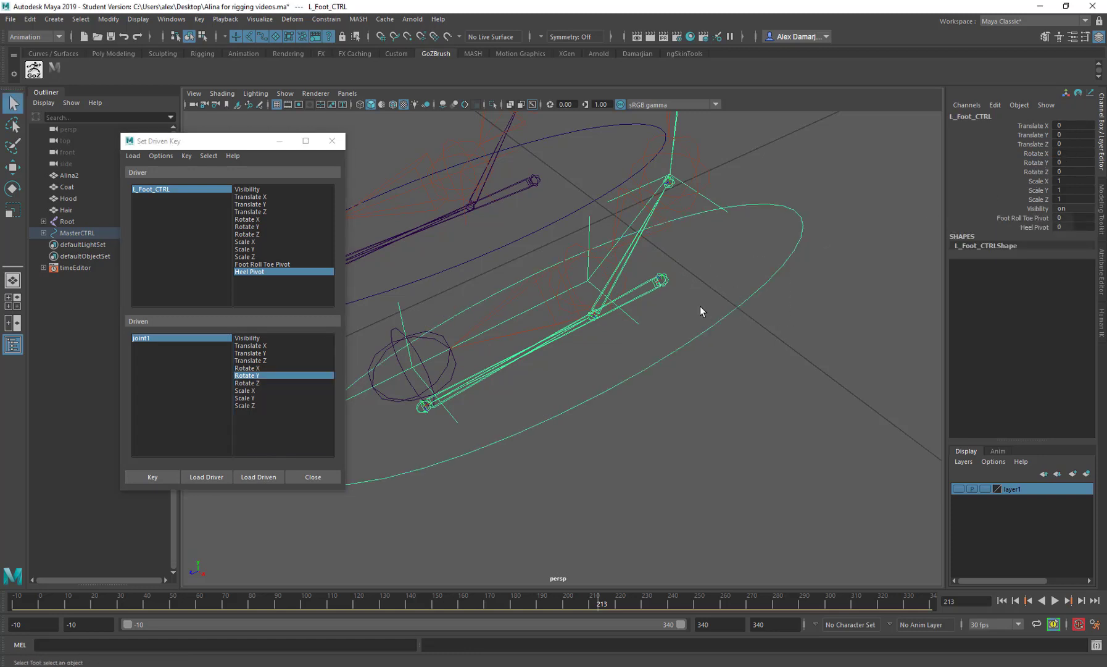
pyautogui.click(658, 279)
pyautogui.hotkey('ctrl', 'z')
pyautogui.click(1036, 228)
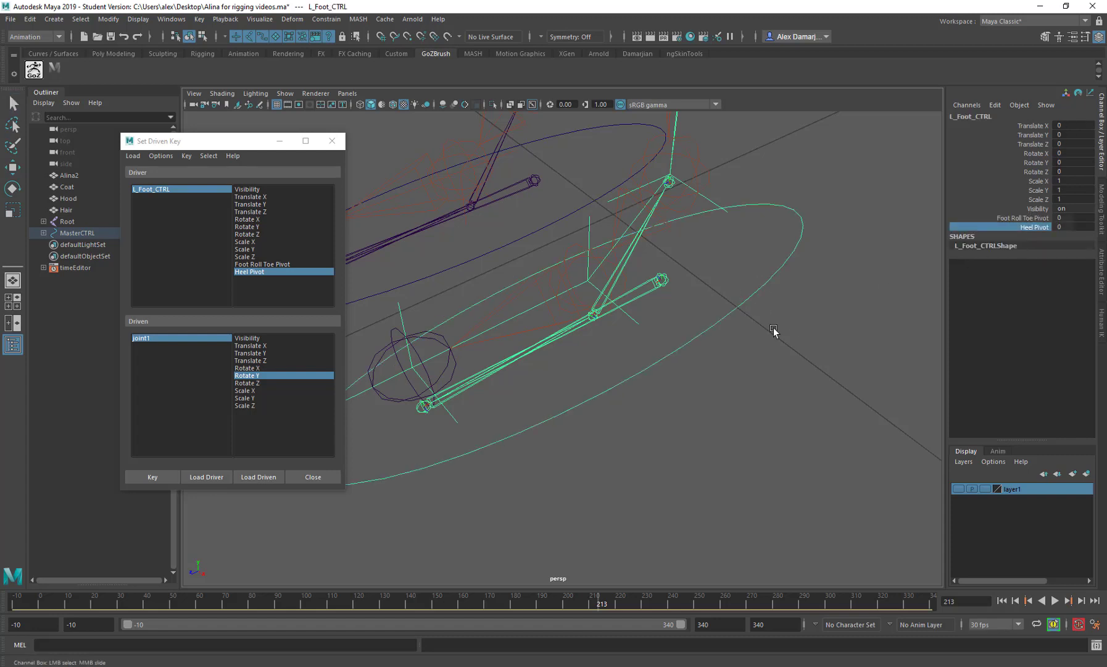
pyautogui.moveTo(715, 351); pyautogui.dragTo(846, 337, button='middle')
# Step: Set joint1's Rotate Y to 90 and key it against the positive Heel Pivot value
pyautogui.click(666, 283)
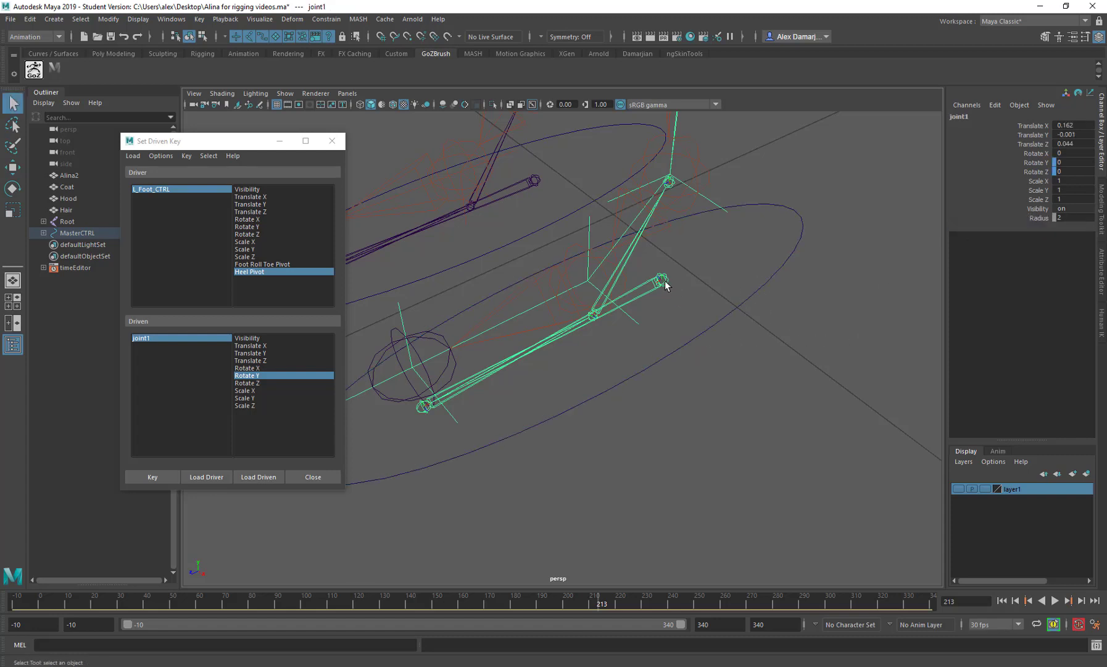
pyautogui.press('e')
pyautogui.moveTo(657, 318); pyautogui.dragTo(763, 301)
pyautogui.hotkey('ctrl', 'z')
pyautogui.click(1037, 164)
pyautogui.moveTo(865, 216); pyautogui.dragTo(726, 232, button='middle')
pyautogui.keyDown('alt'); pyautogui.moveTo(726, 232); pyautogui.dragTo(731, 343); pyautogui.keyUp('alt')
pyautogui.moveTo(844, 285); pyautogui.dragTo(1077, 121, button='middle')
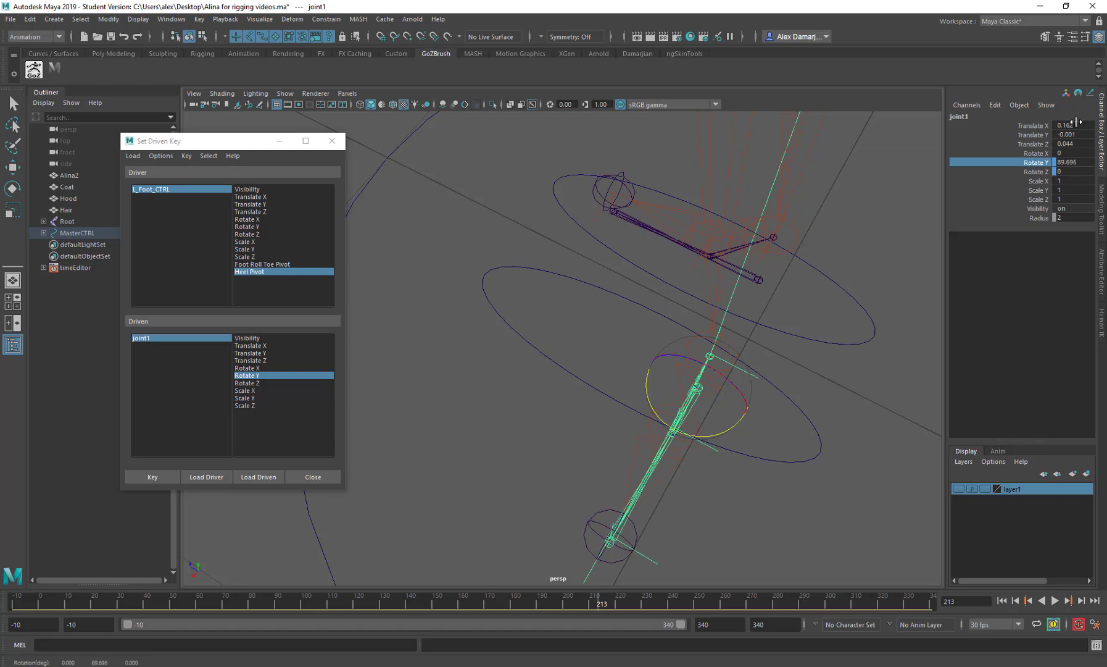
pyautogui.doubleClick(1077, 161)
pyautogui.write('90')
pyautogui.press('Return')
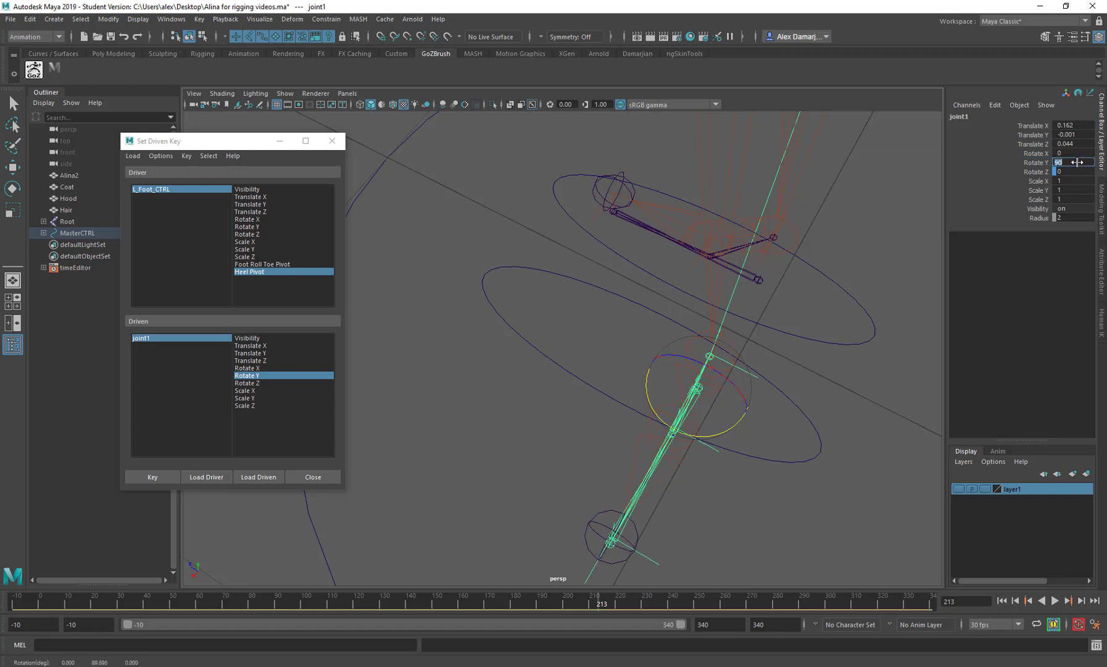
pyautogui.click(150, 478)
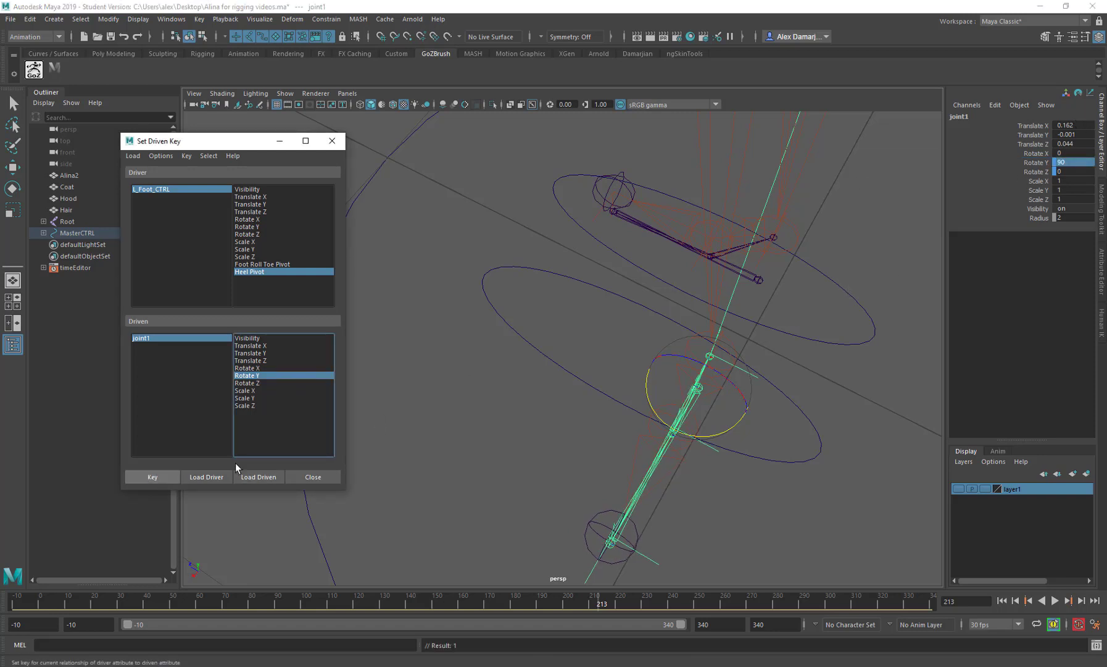
# Step: Lower L_Foot_CTRL's Heel Pivot attribute to -10
pyautogui.click(793, 441)
pyautogui.click(1034, 226)
pyautogui.moveTo(879, 365); pyautogui.dragTo(520, 493, button='middle')
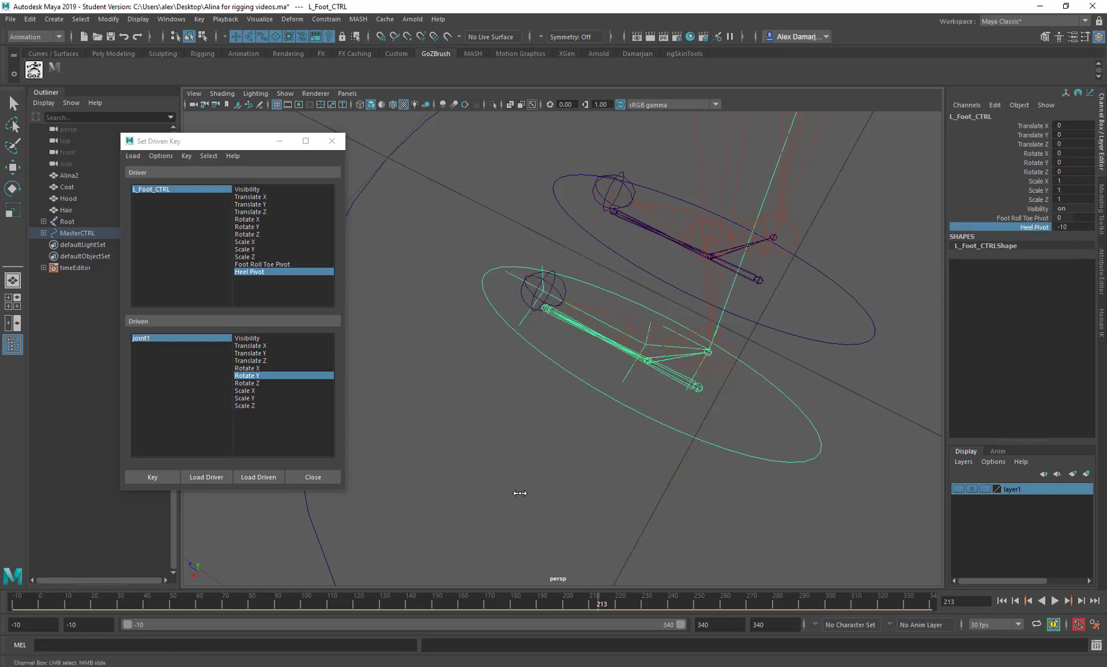
# Step: Set joint1's Rotate Y to -90 and key it against the negative Heel Pivot value
pyautogui.click(703, 386)
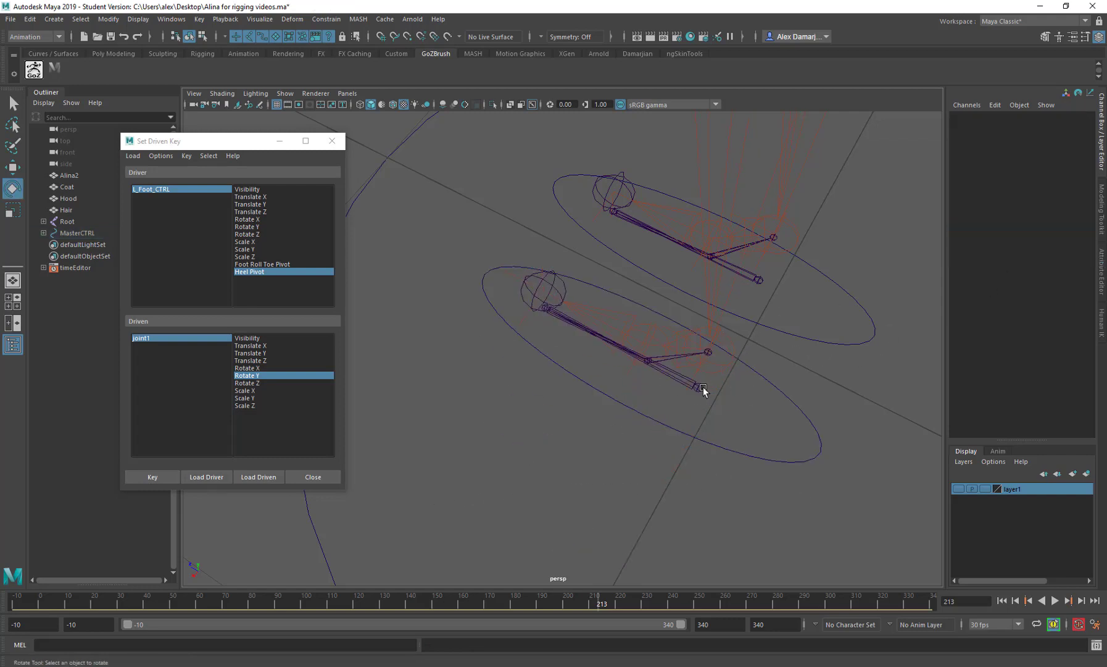
pyautogui.click(700, 387)
pyautogui.press('e')
pyautogui.doubleClick(1078, 158)
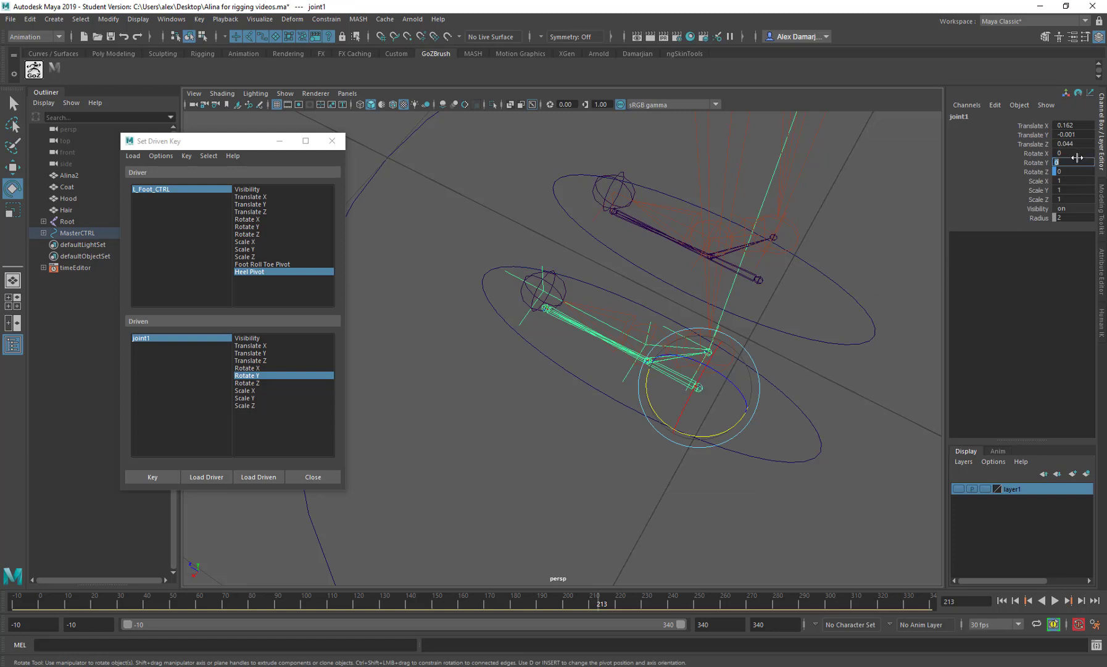
pyautogui.press('Return')
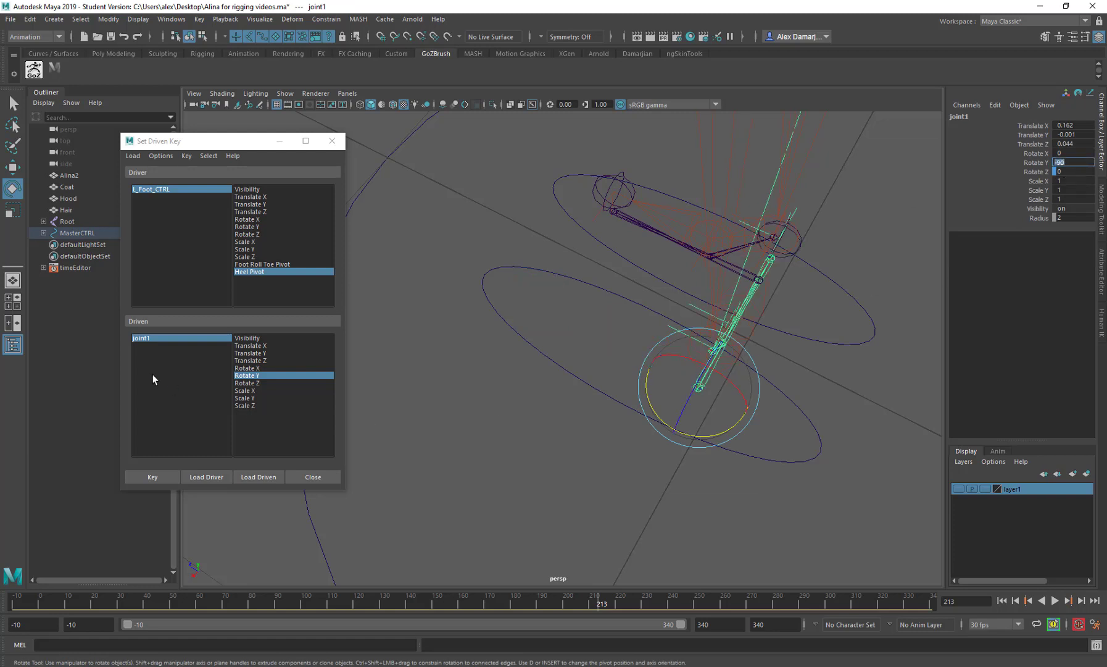
pyautogui.click(150, 476)
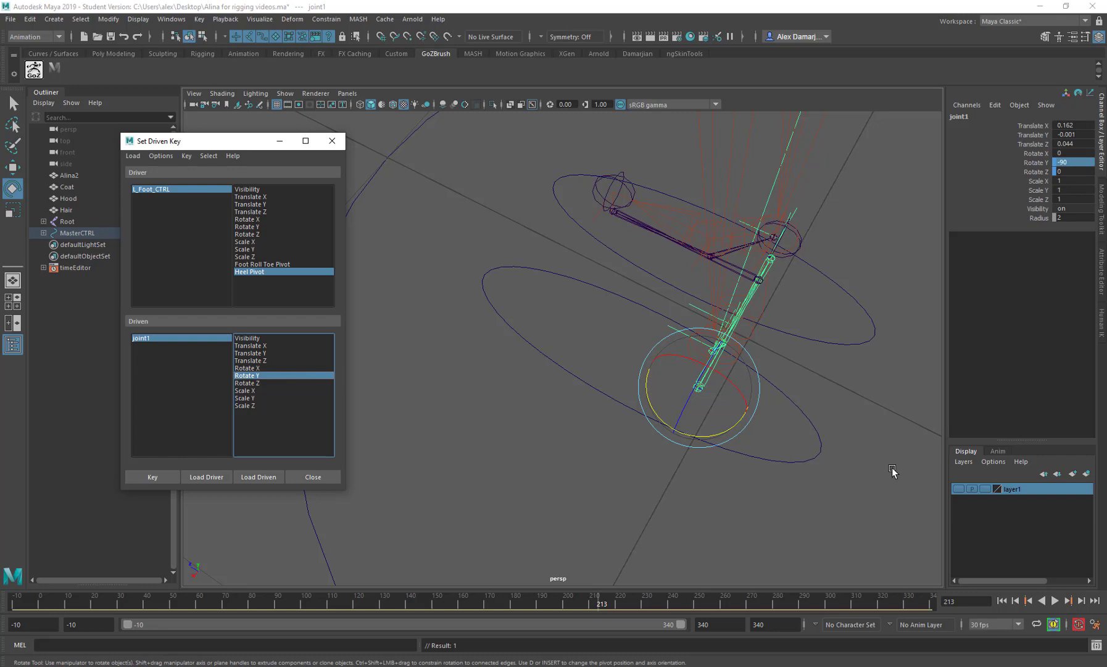
# Step: Test the heel swivel by scrubbing L_Foot_CTRL's Heel Pivot, and reset the attribute to 0
pyautogui.click(806, 432)
pyautogui.click(1035, 226)
pyautogui.moveTo(790, 413); pyautogui.dragTo(842, 397, button='middle')
pyautogui.keyDown('alt'); pyautogui.moveTo(842, 396); pyautogui.dragTo(1105, 182); pyautogui.keyUp('alt')
pyautogui.click(1073, 226)
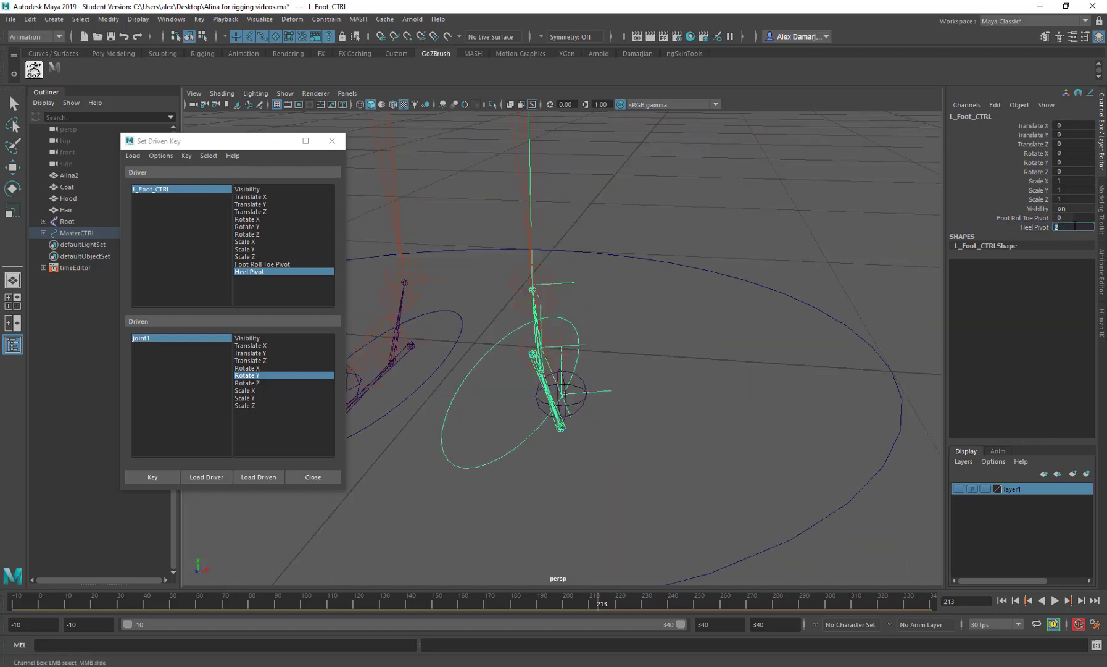
pyautogui.press('Return')
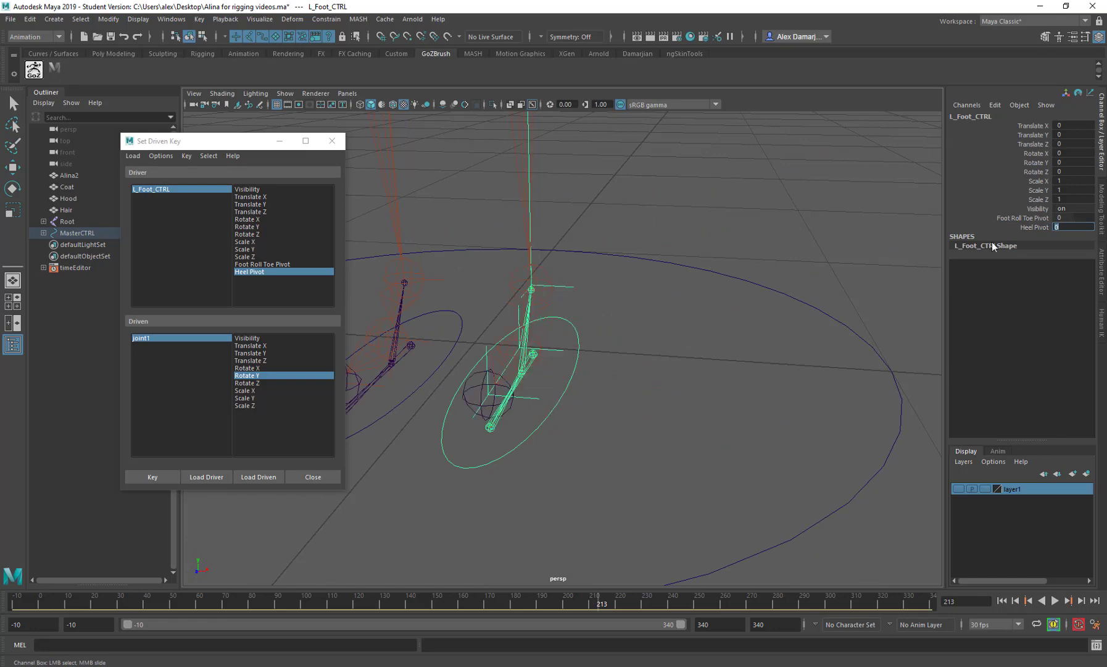
# Step: Select the wrist control MasterCTRL7 at the end of the arm with the Rotate tool
pyautogui.keyDown('alt'); pyautogui.moveTo(488, 370); pyautogui.dragTo(608, 339); pyautogui.keyUp('alt')
pyautogui.click(631, 385)
pyautogui.press('e')
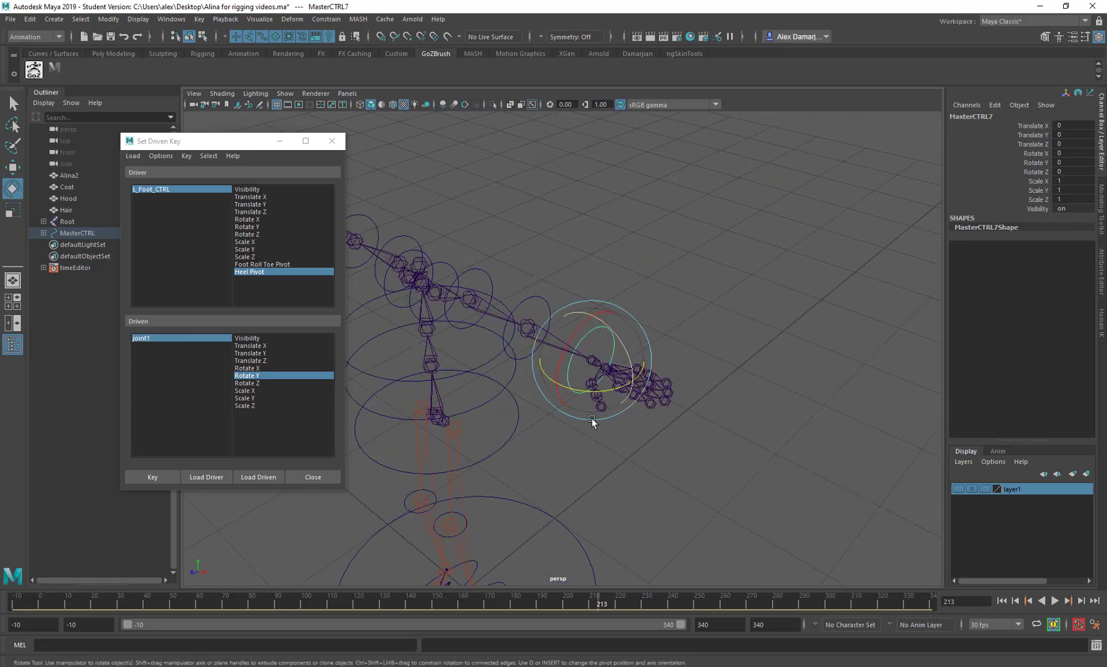